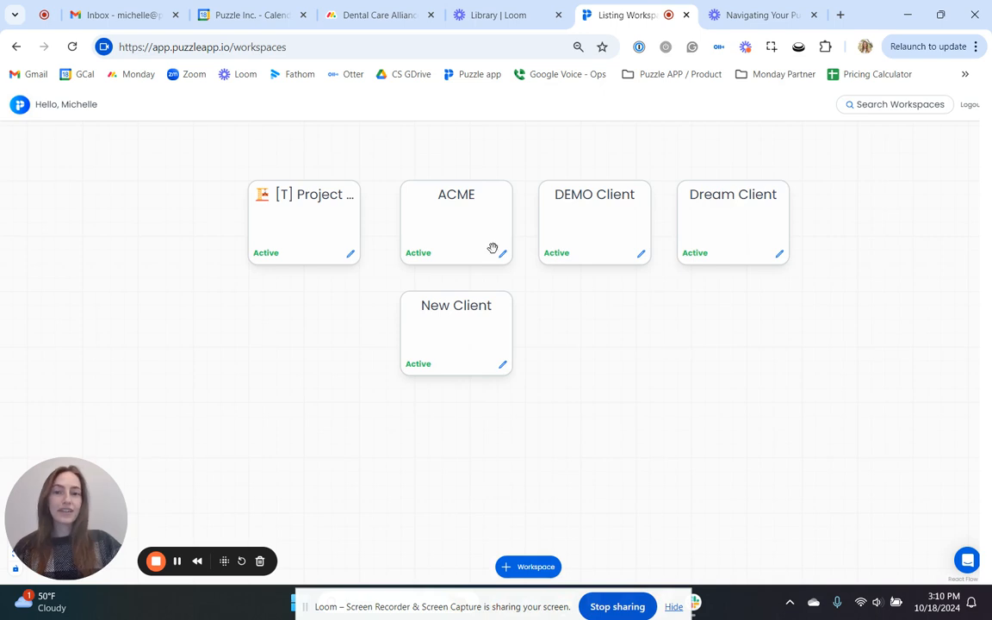
Step: Open the ACME workspace and multi-select the upper group of six untitled steps with the green spreadsheet icon
left_click(481, 252)
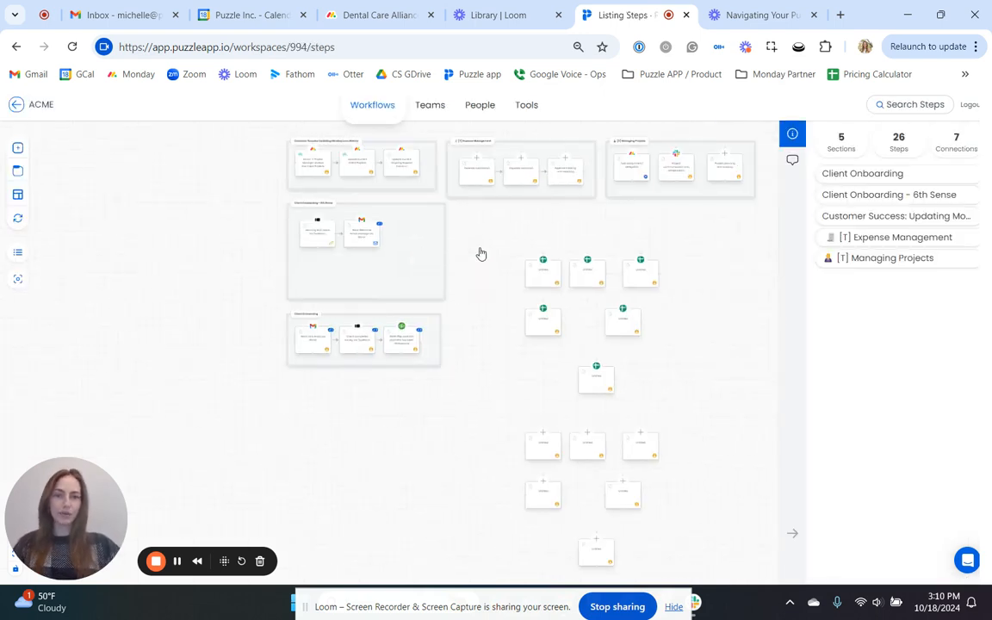
scroll(481, 252, "up", 3)
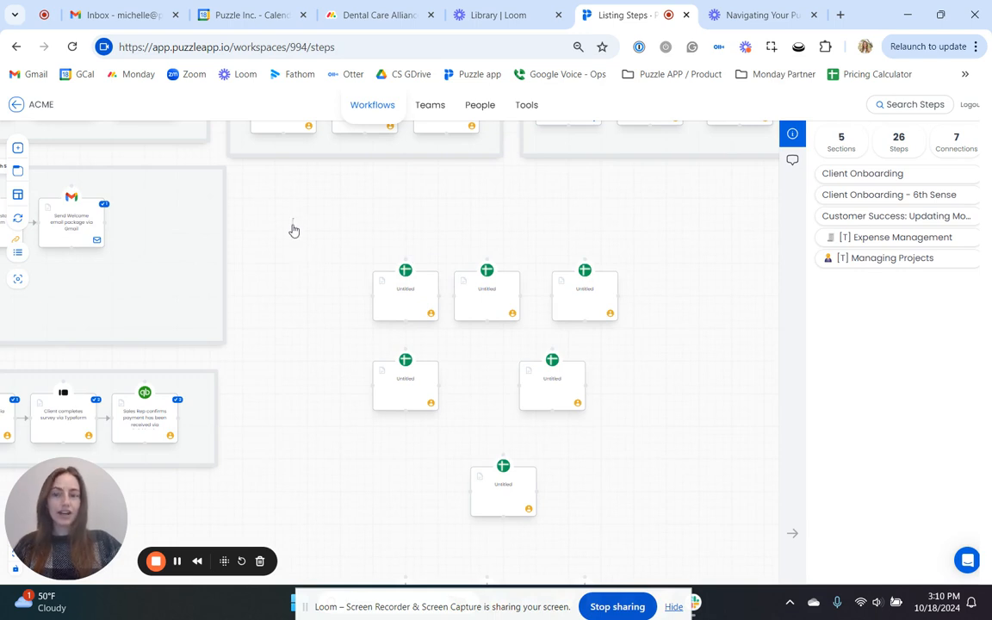
left_click_drag(292, 219, 658, 529)
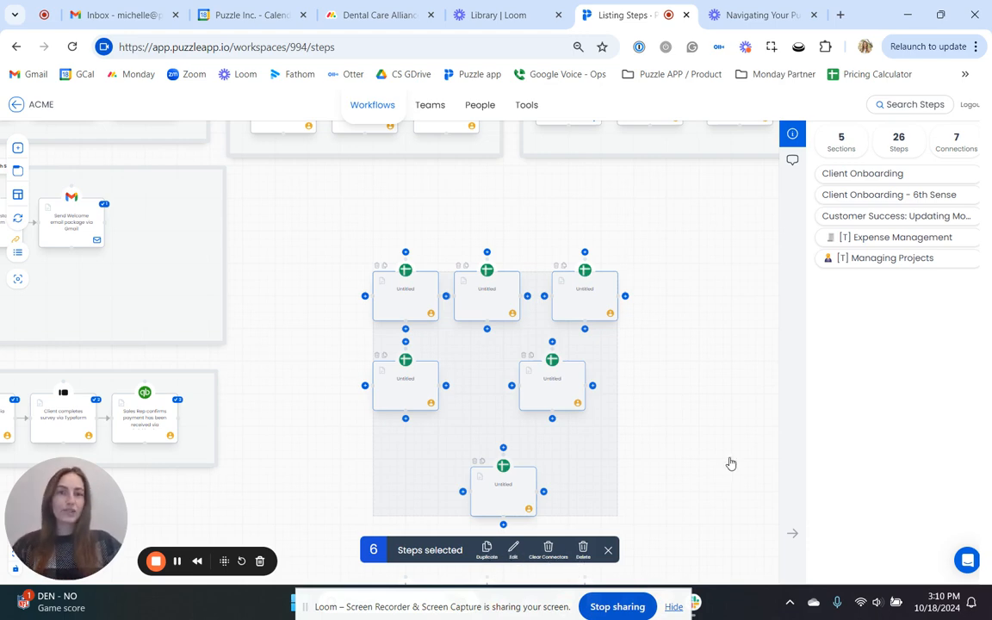
Step: Duplicate the six untitled spreadsheet steps together and place the copies beside the lower group of untitled steps without tools
scroll(730, 463, "down", 2)
scroll(730, 463, "right", 1)
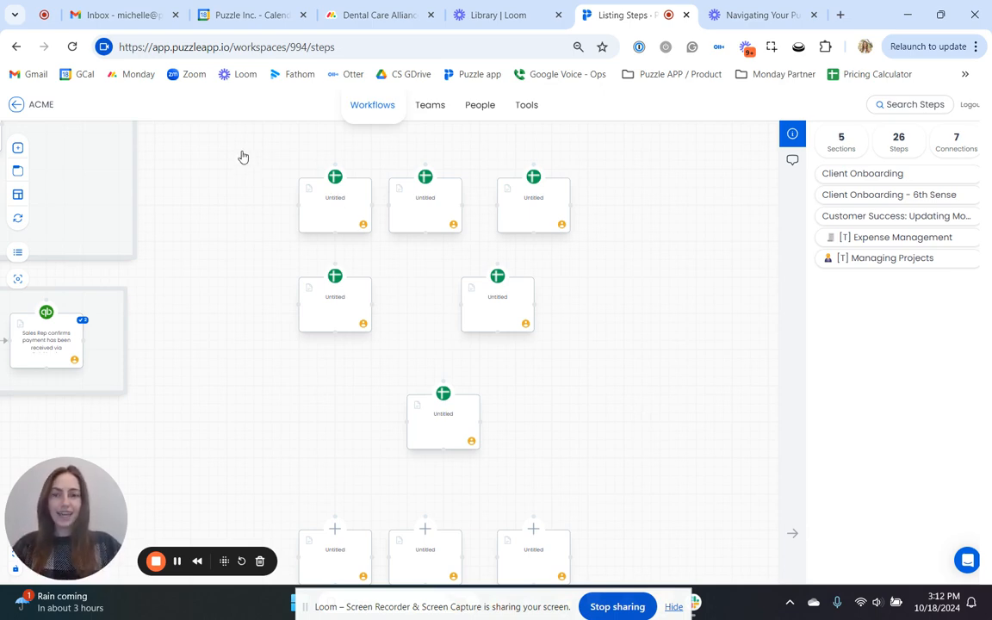
left_click_drag(243, 155, 625, 479)
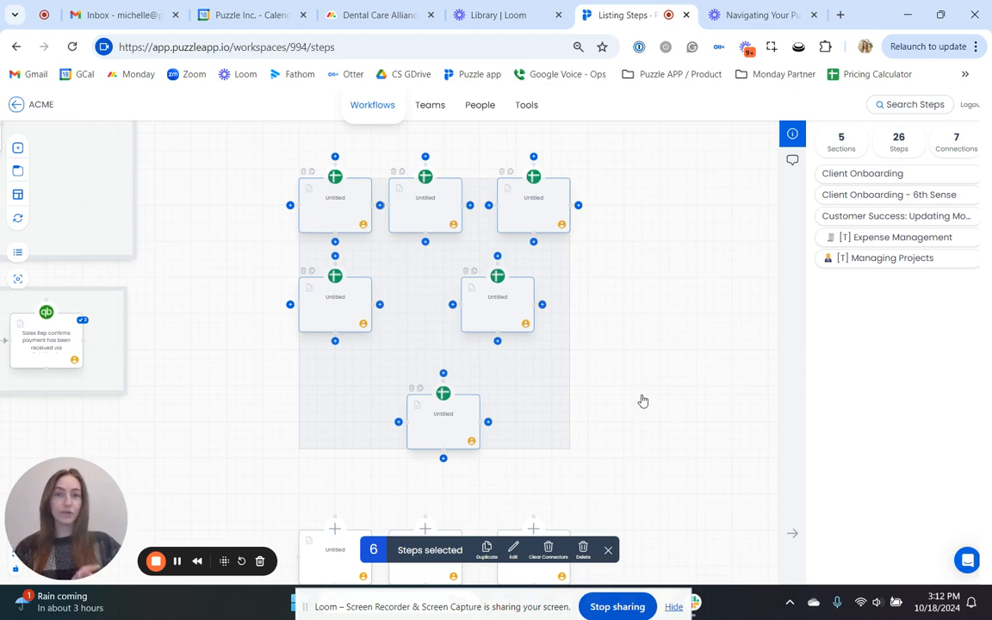
left_click(486, 551)
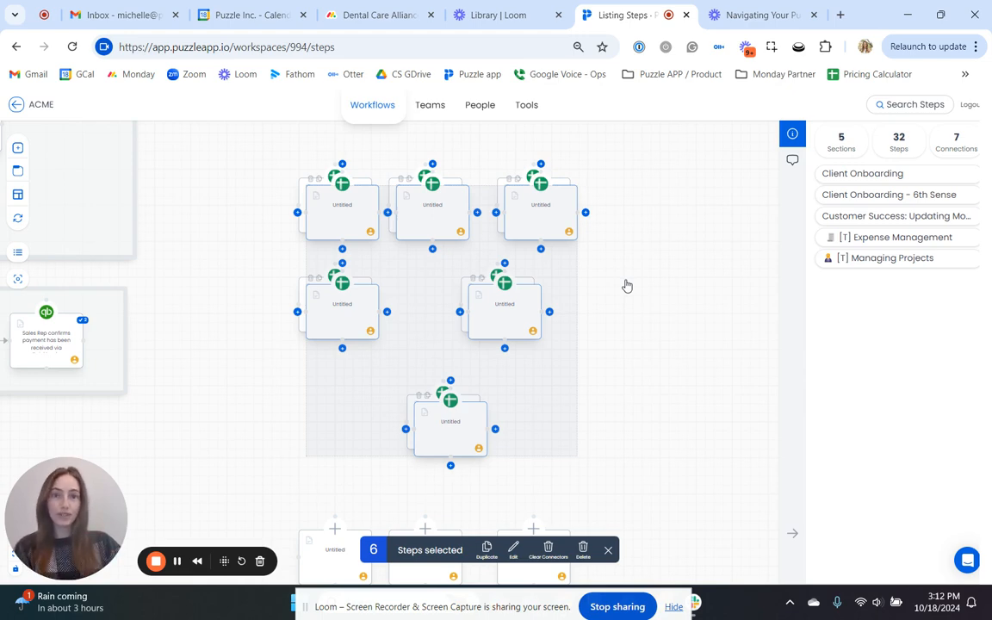
left_click_drag(415, 219, 725, 563)
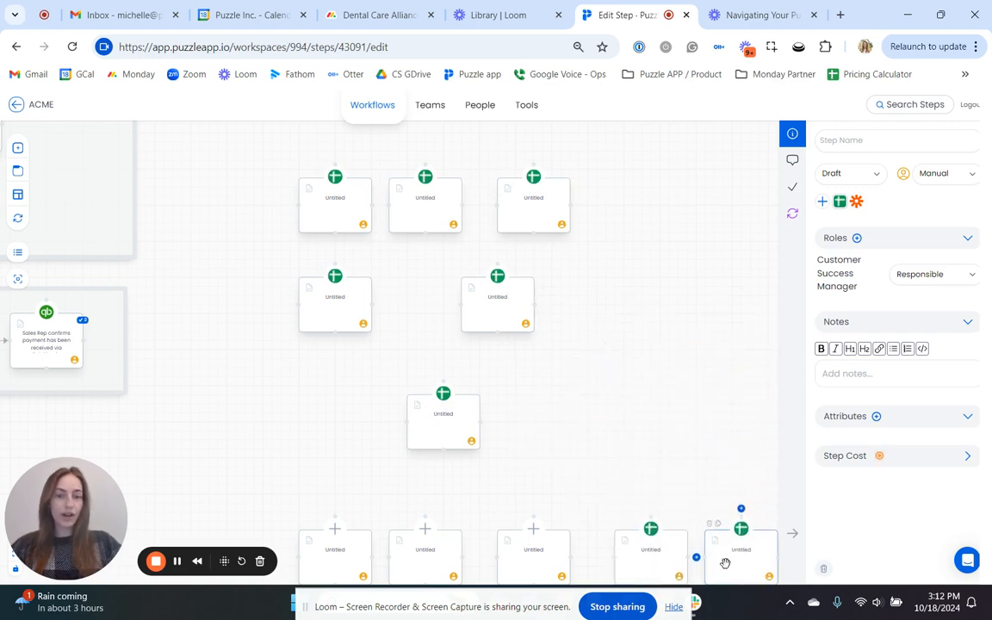
left_click(652, 410)
Step: Bulk-edit the upper group of six untitled spreadsheet steps, setting their Step Status to Archived
key("ctrl+v")
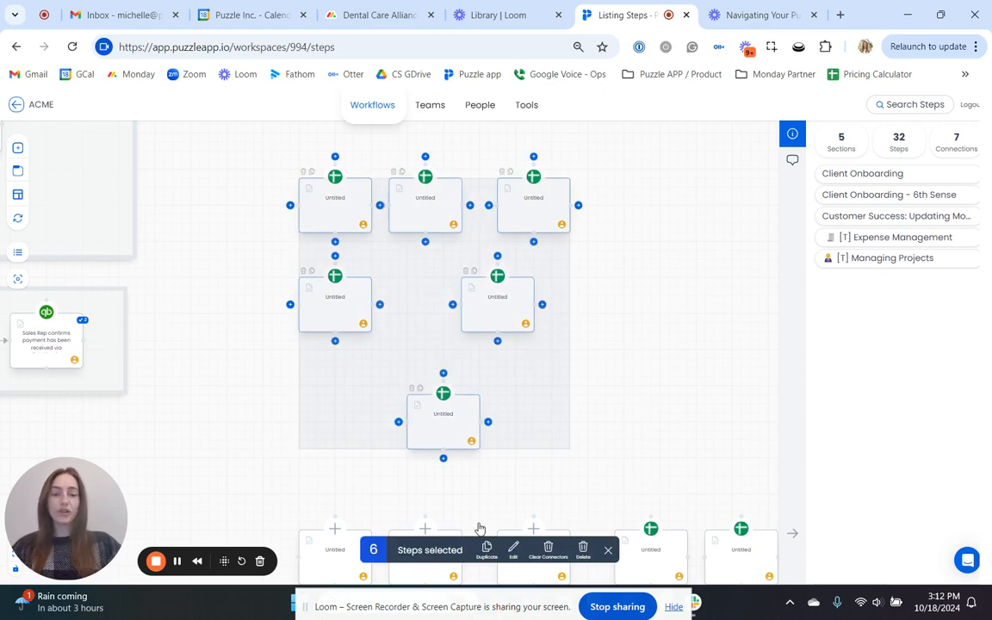
left_click(514, 551)
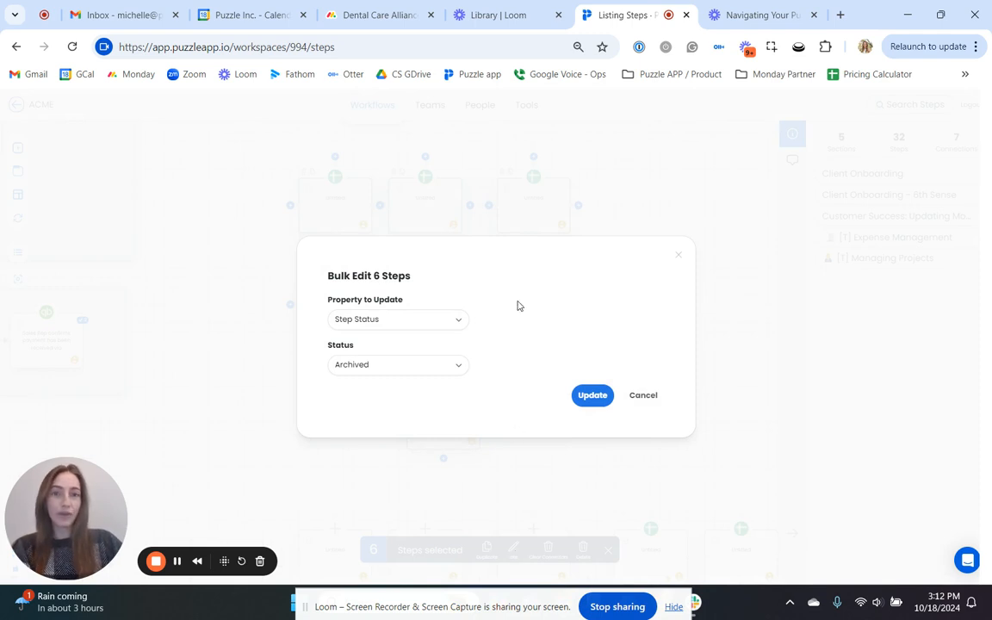
left_click(408, 325)
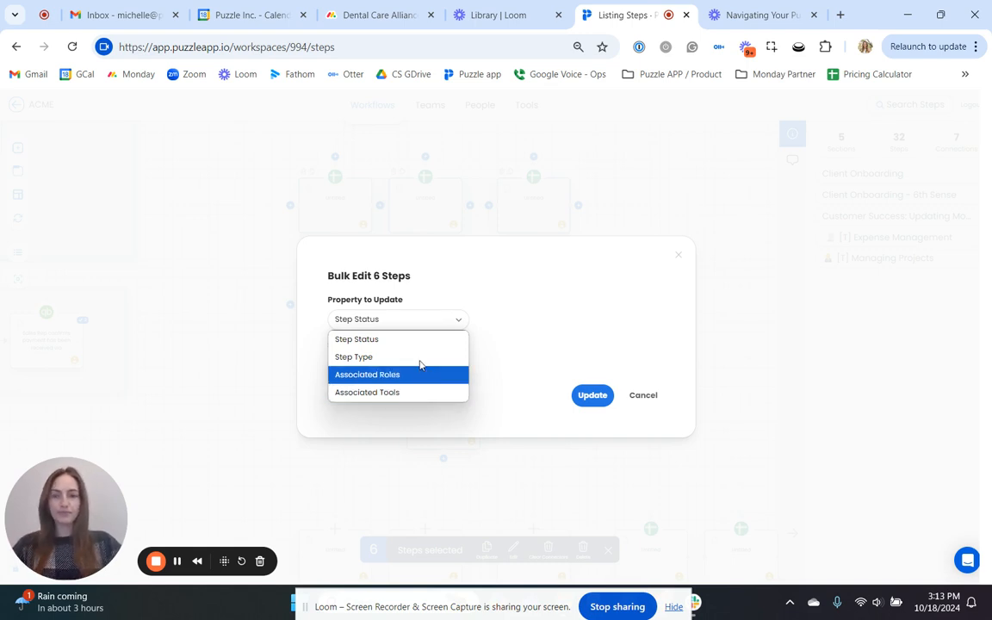
left_click(386, 343)
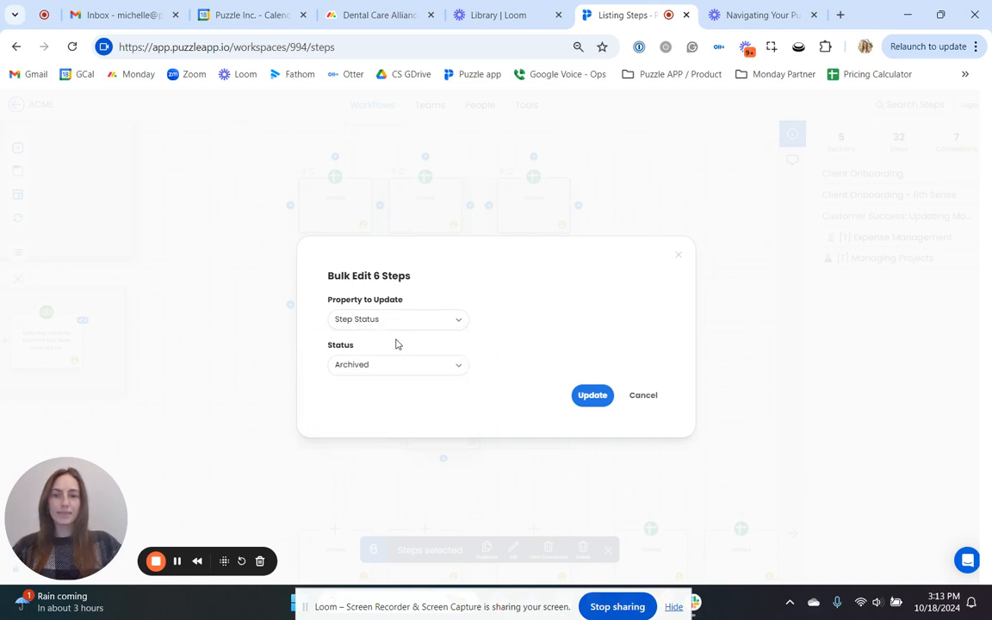
left_click(413, 370)
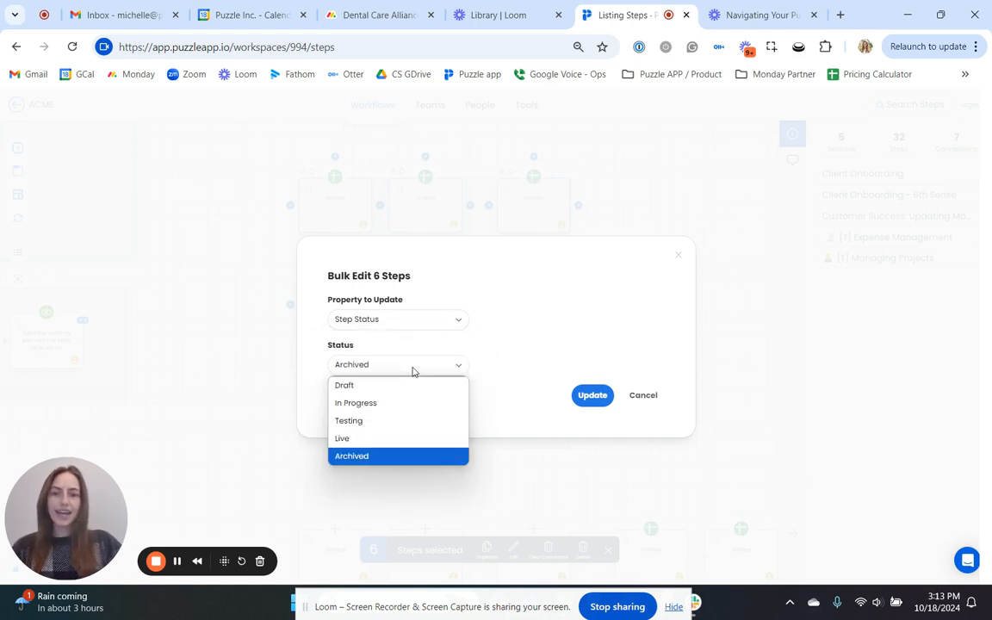
left_click(415, 370)
left_click(434, 369)
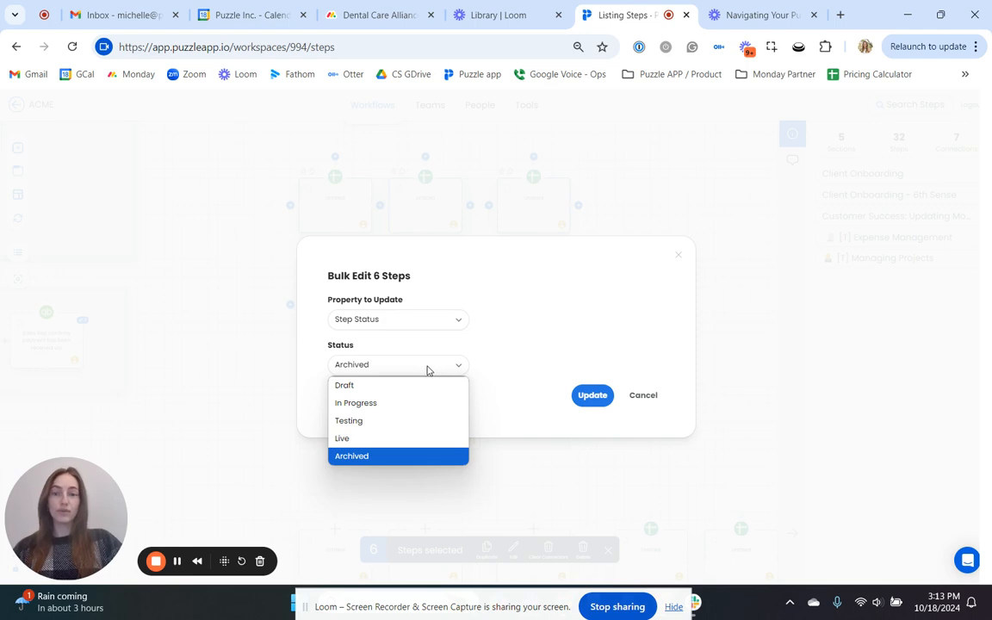
left_click(372, 457)
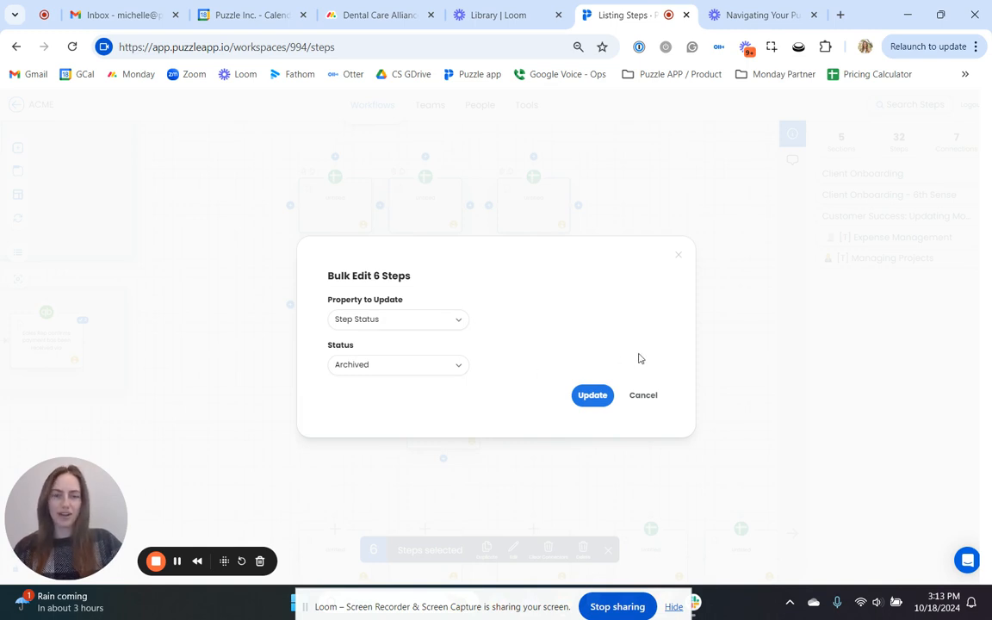
left_click(593, 395)
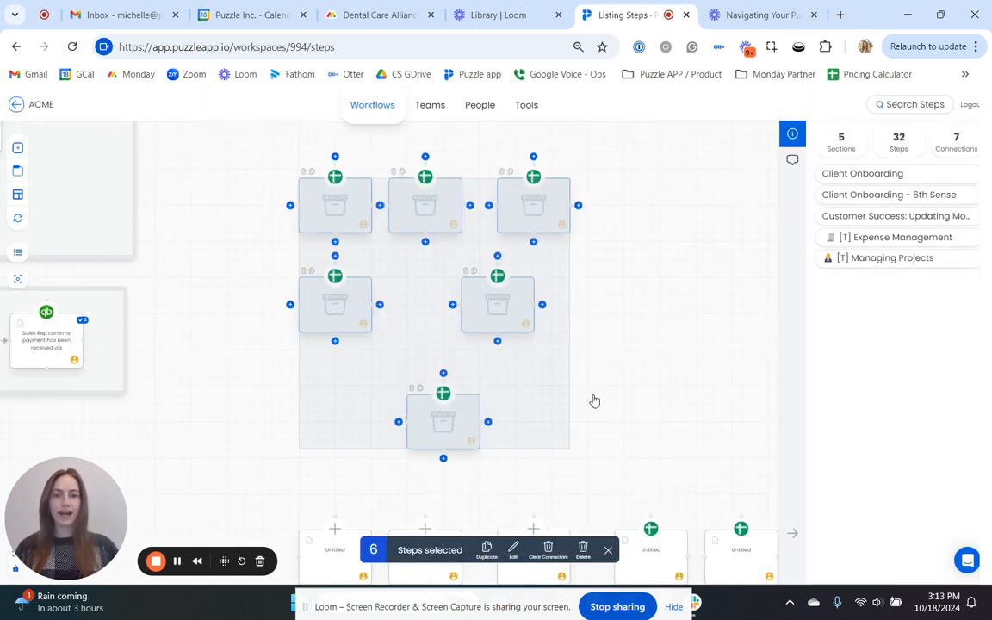
left_click(647, 341)
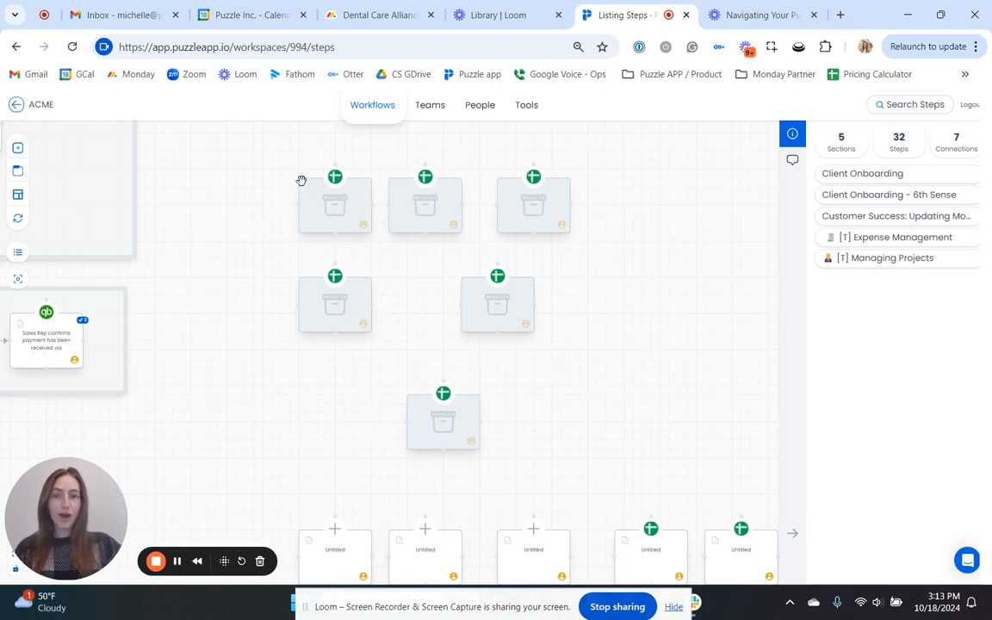
Step: Check the status in the details of the individual steps in the upper group
left_click(320, 218)
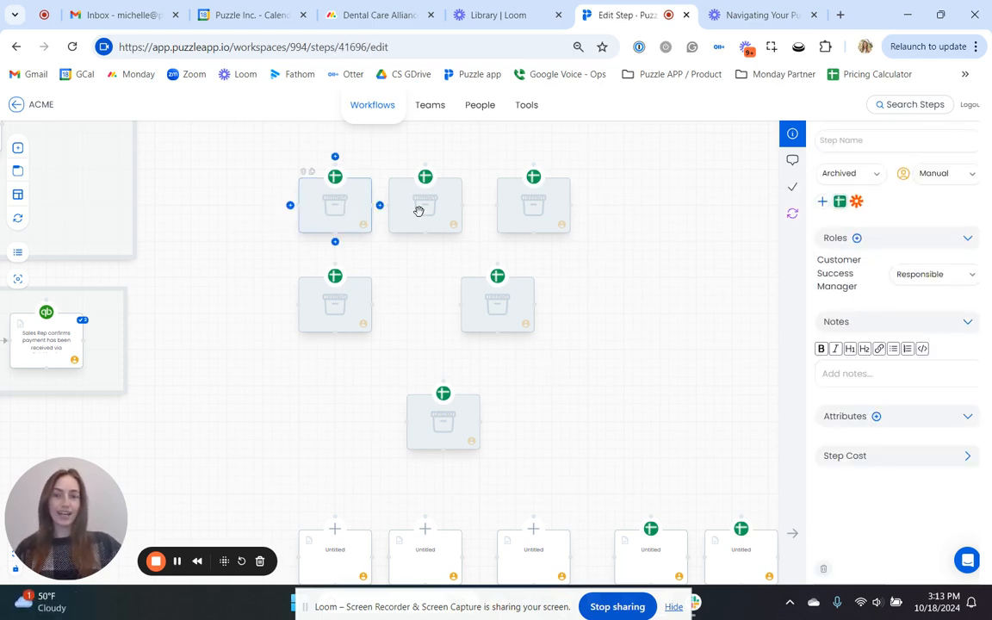
left_click(542, 206)
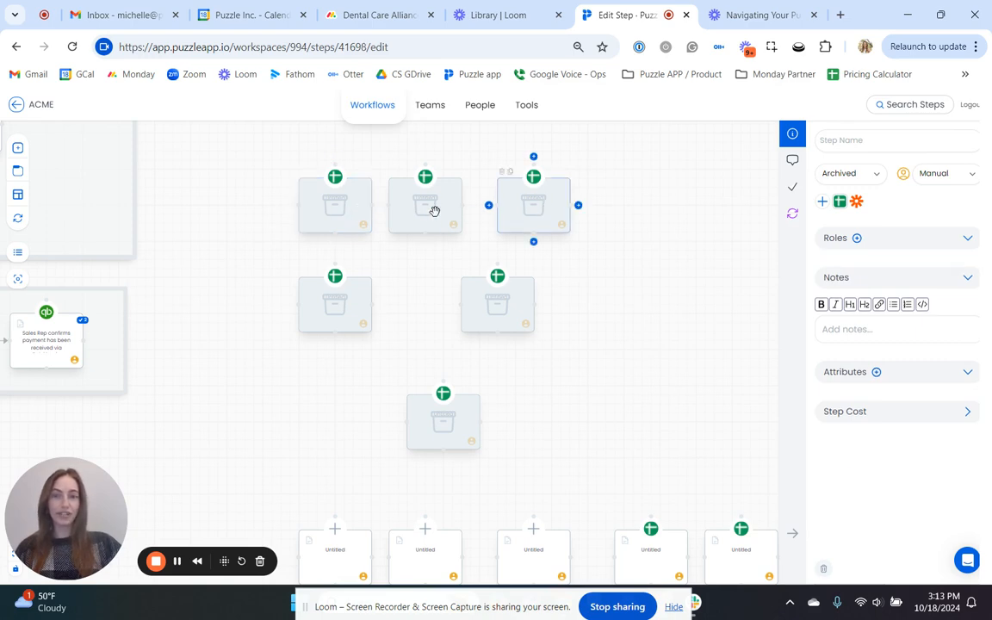
left_click(435, 211)
left_click(535, 209)
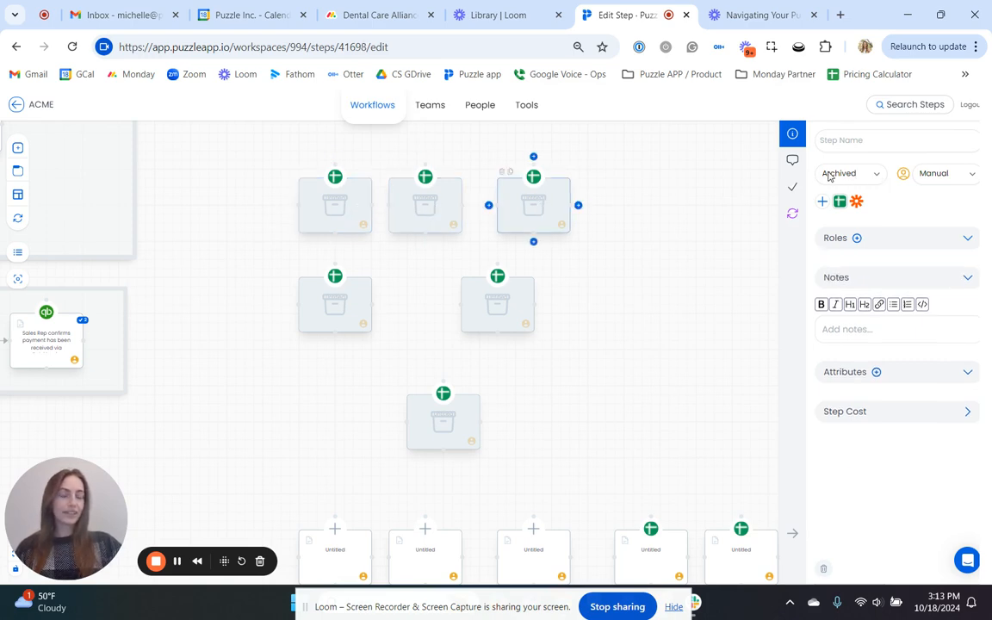
left_click(493, 291)
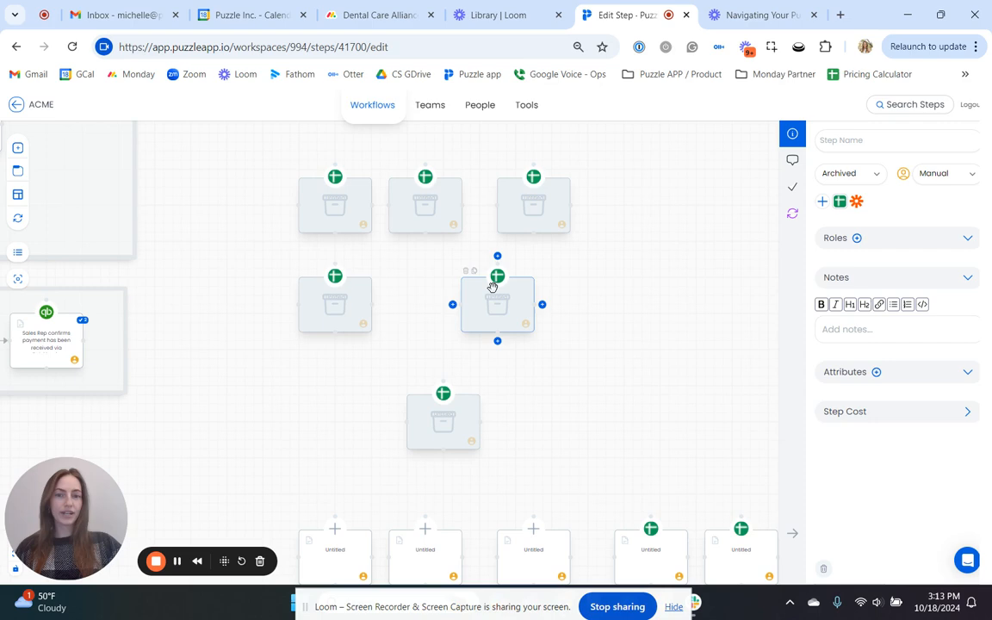
left_click(332, 324)
left_click(443, 417)
left_click(589, 421)
Step: Bulk-edit the four steps in the leftmost column, appending Customer Success Manager as an associated role with Responsible involvement
scroll(591, 422, "down", 2)
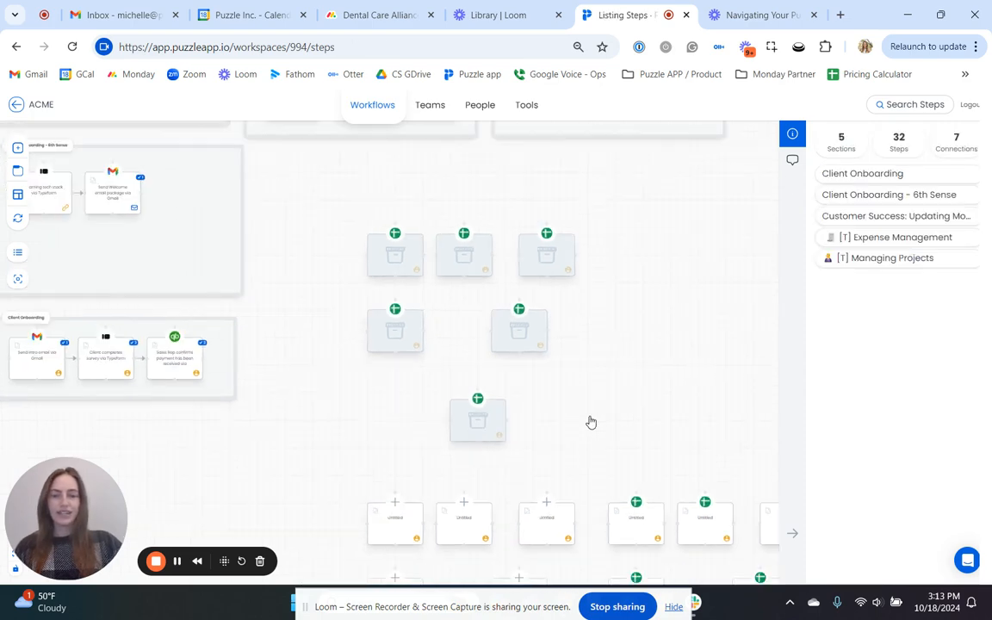
scroll(591, 422, "down", 3)
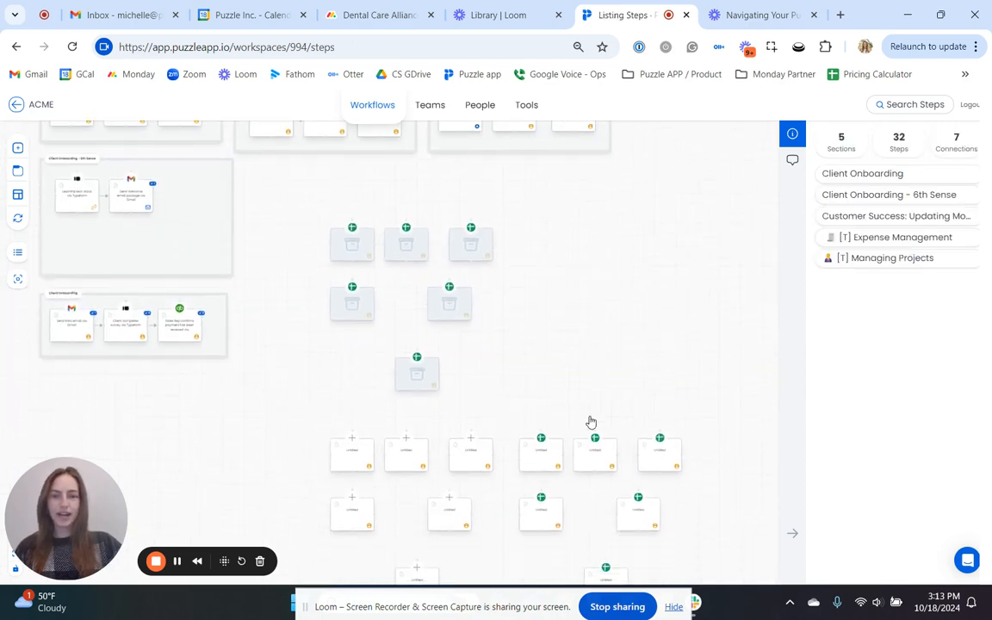
left_click_drag(306, 196, 391, 558)
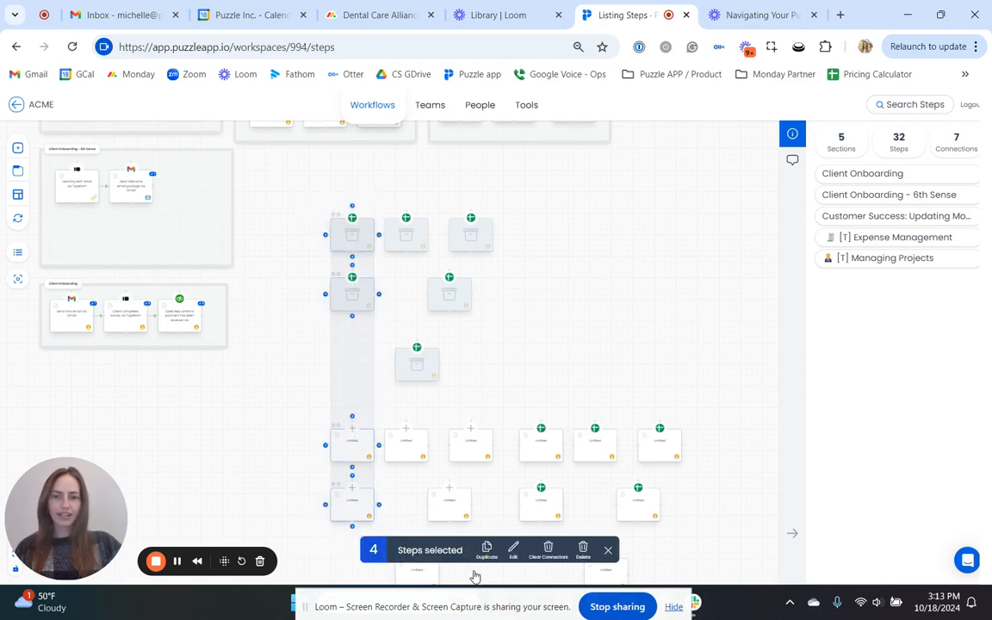
left_click(514, 548)
left_click(401, 322)
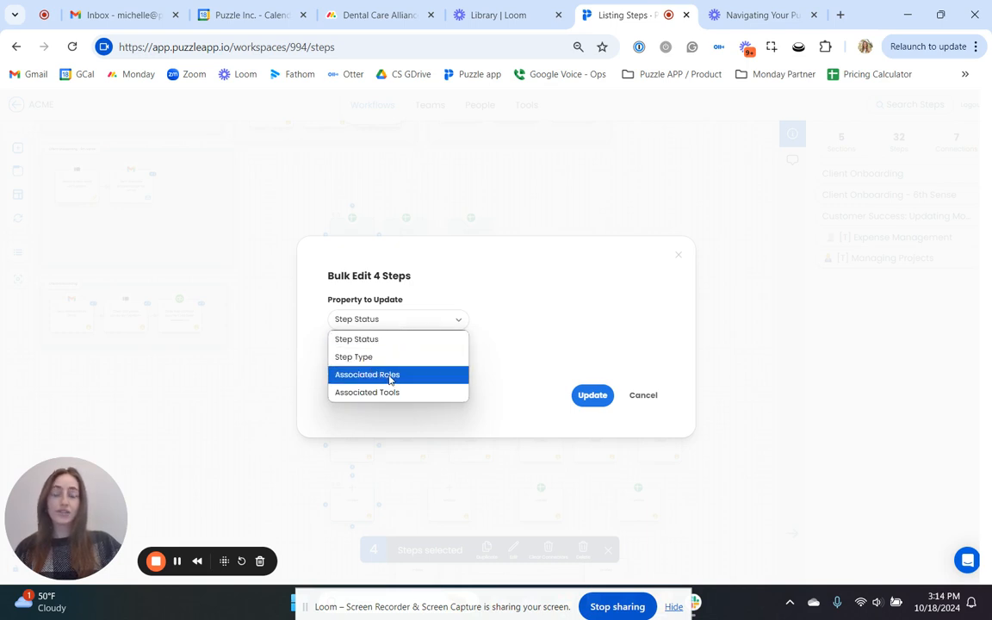
left_click(390, 375)
left_click(399, 322)
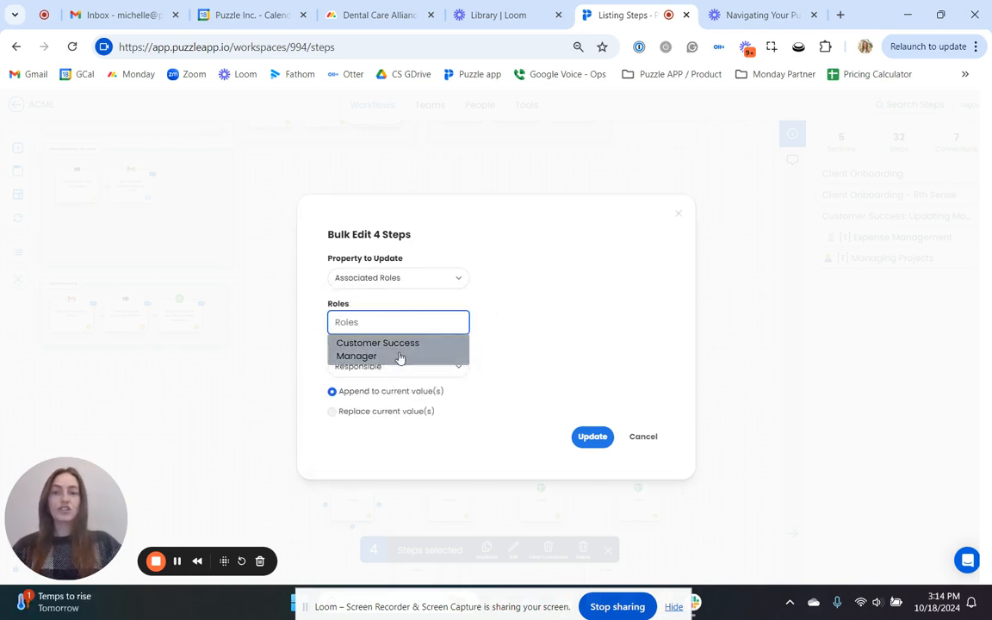
left_click(398, 355)
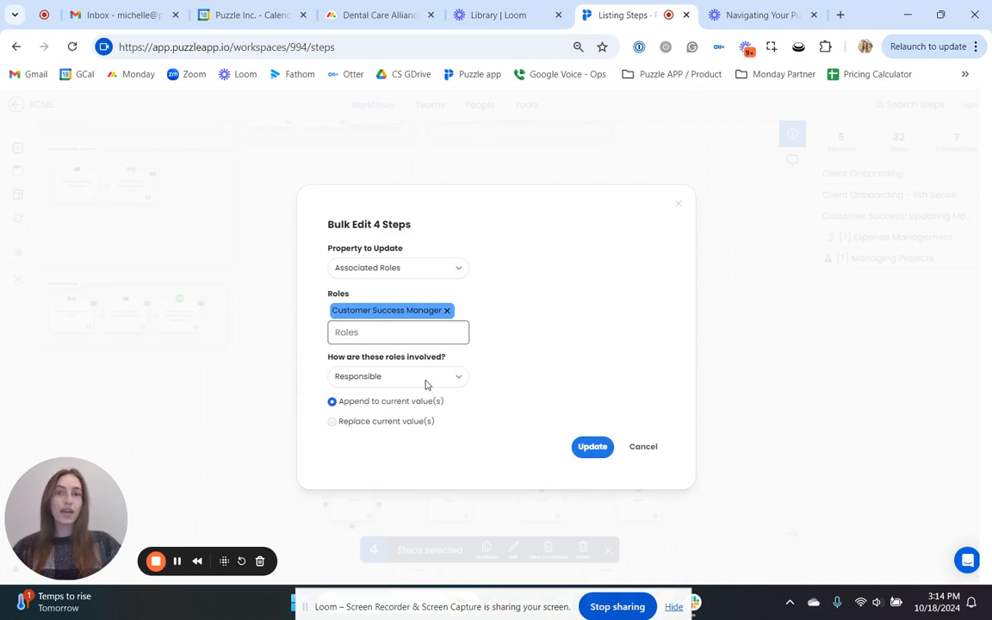
left_click(426, 384)
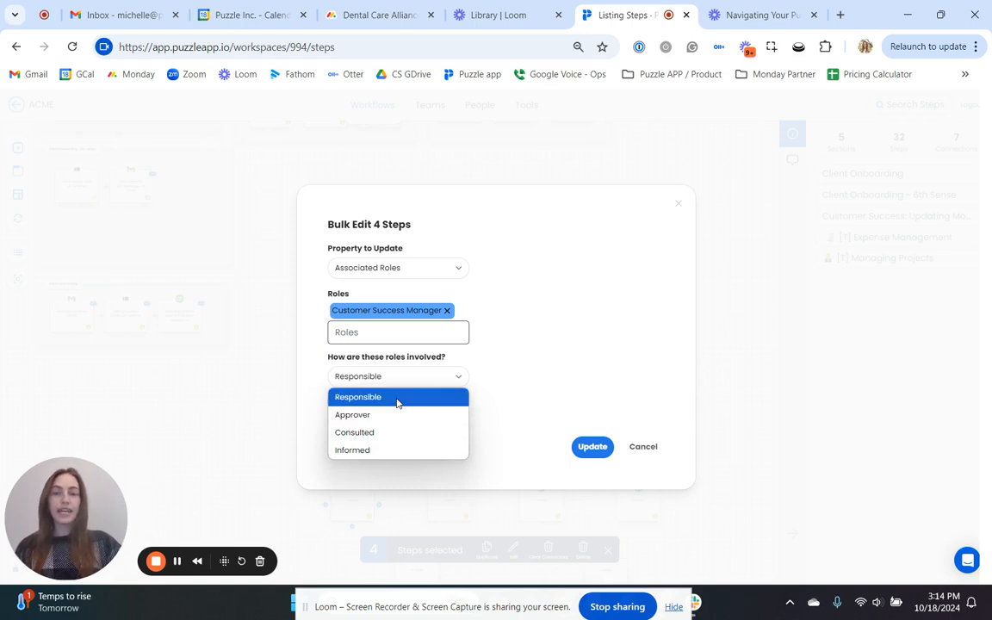
left_click(397, 400)
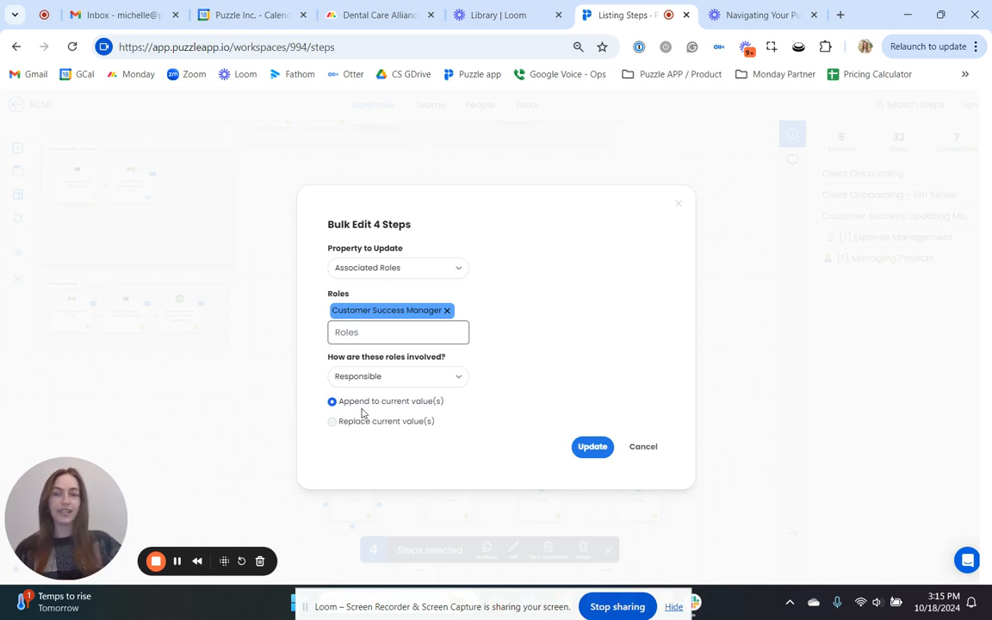
left_click(592, 449)
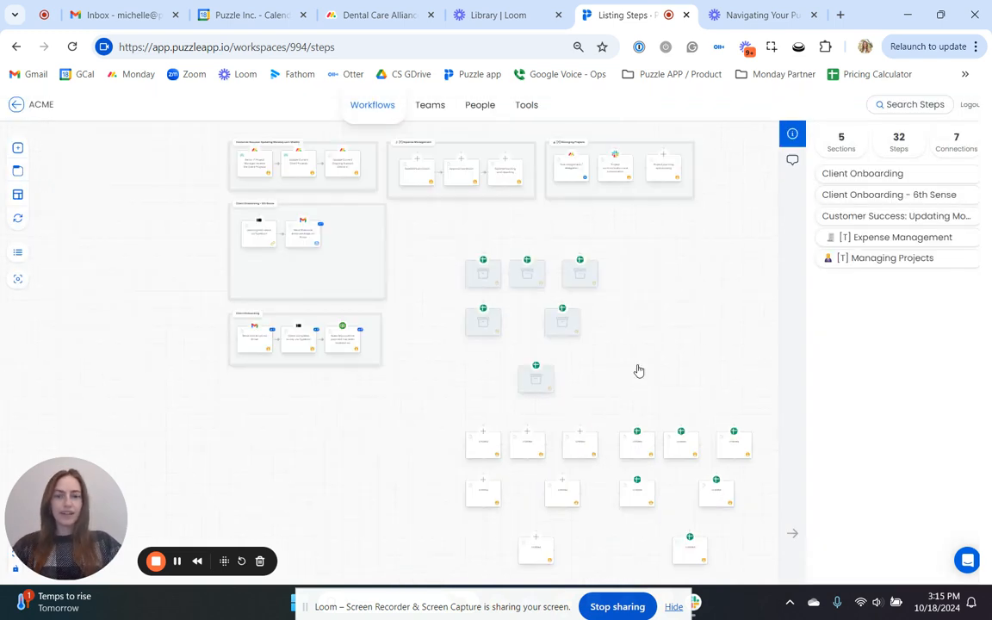
Step: Check the assigned roles in the details of the steps in the leftmost column
left_click(479, 273)
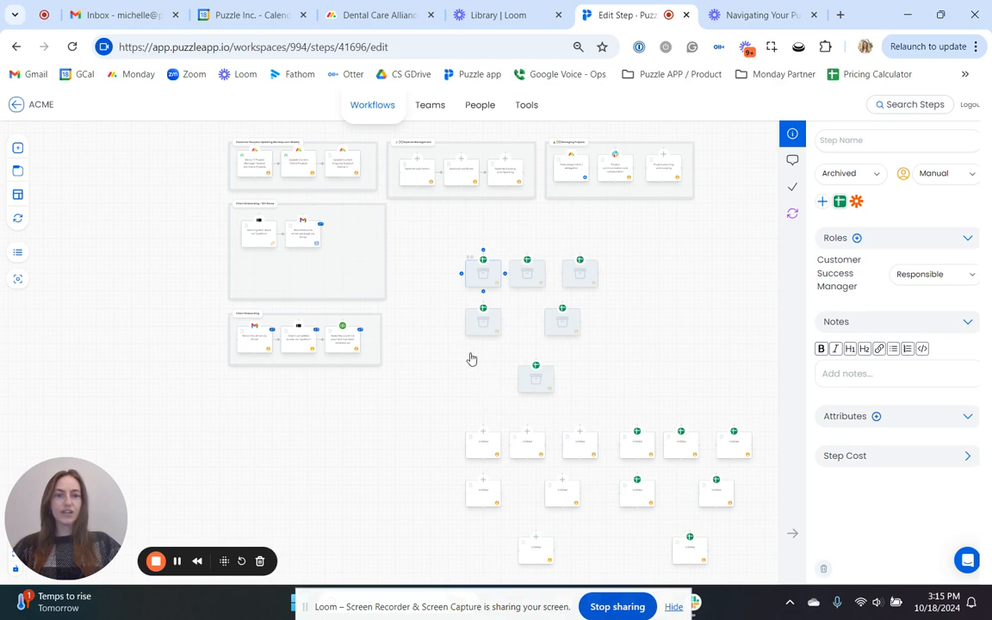
left_click(481, 320)
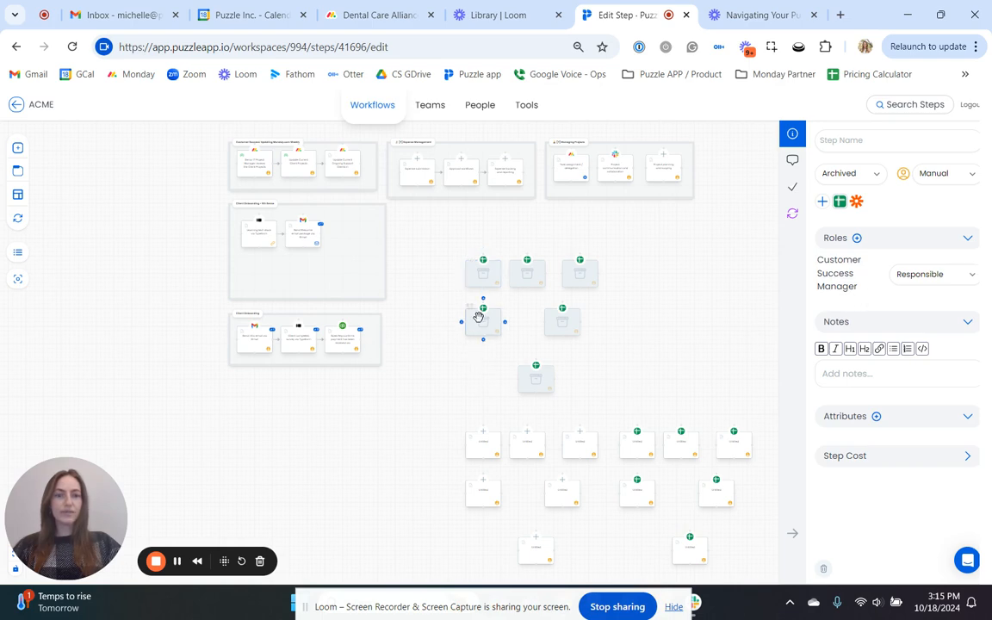
left_click(477, 443)
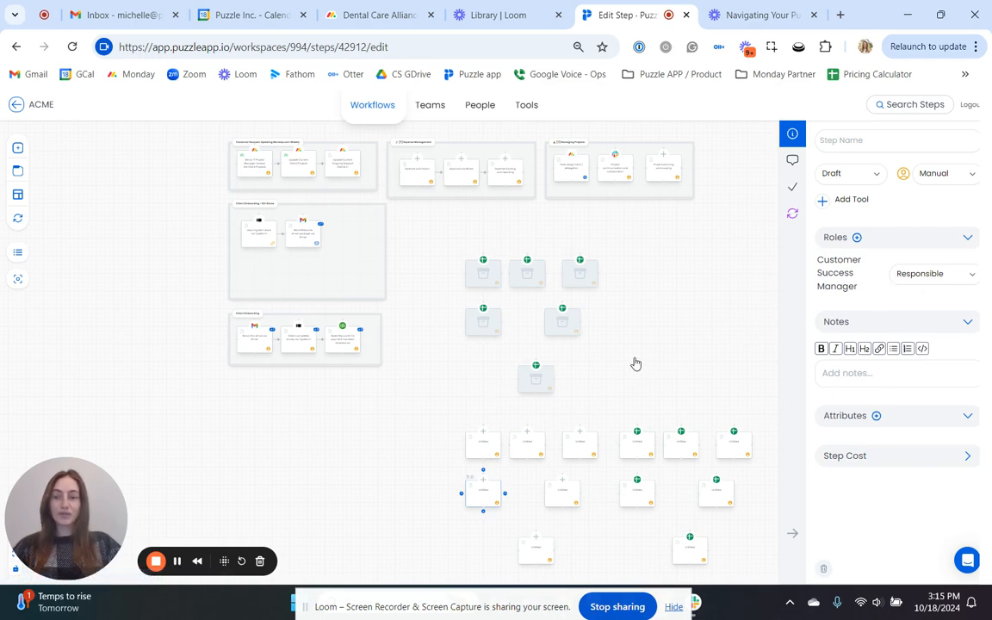
Step: Connect the first archived step in the top row to the second, and the second to the second-row step below it
left_click(428, 275)
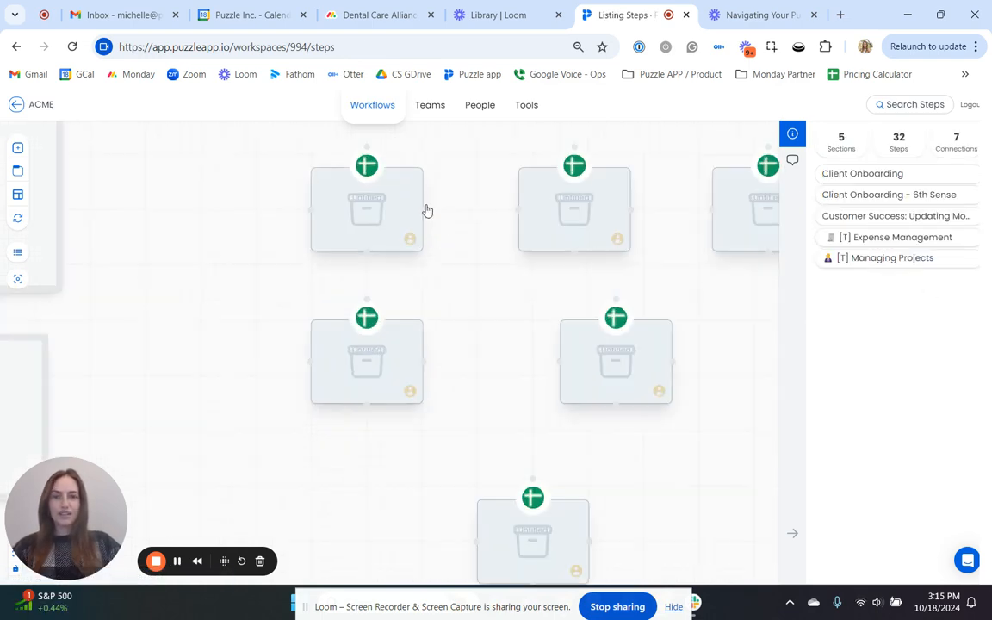
left_click_drag(422, 207, 510, 223)
left_click_drag(515, 210, 517, 210)
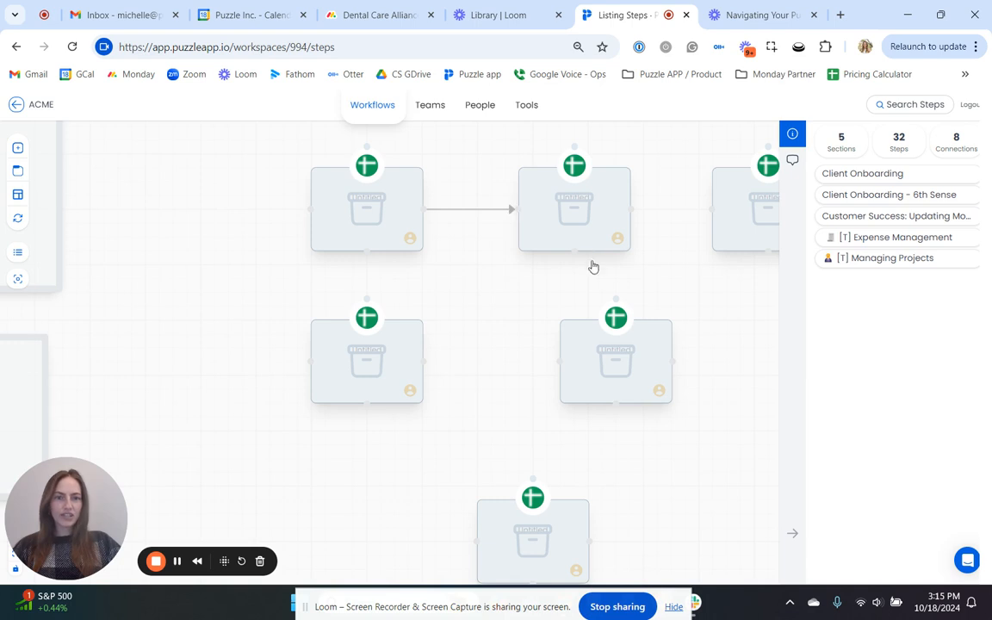
left_click_drag(574, 253, 615, 304)
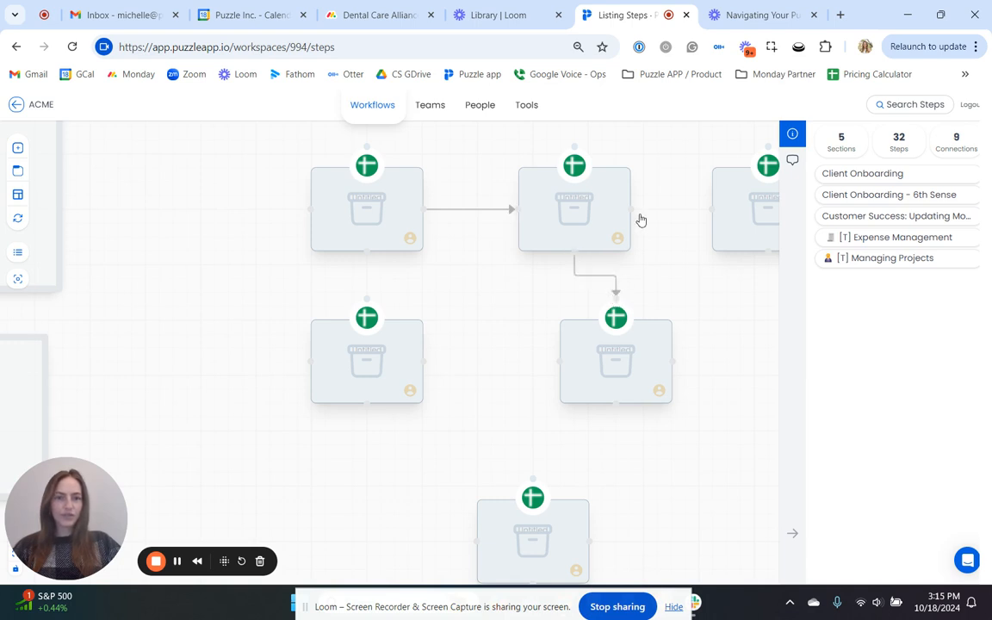
Step: Connect the second top-row archived step to the third, the first to the step below it, and the two second-row steps to each other
left_click_drag(630, 209, 708, 210)
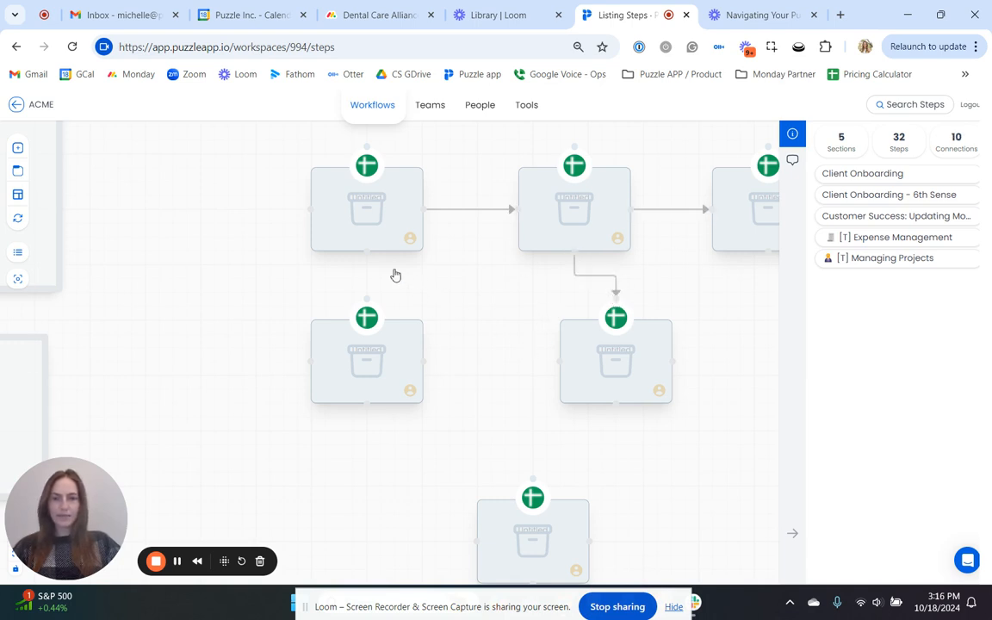
left_click_drag(367, 252, 367, 312)
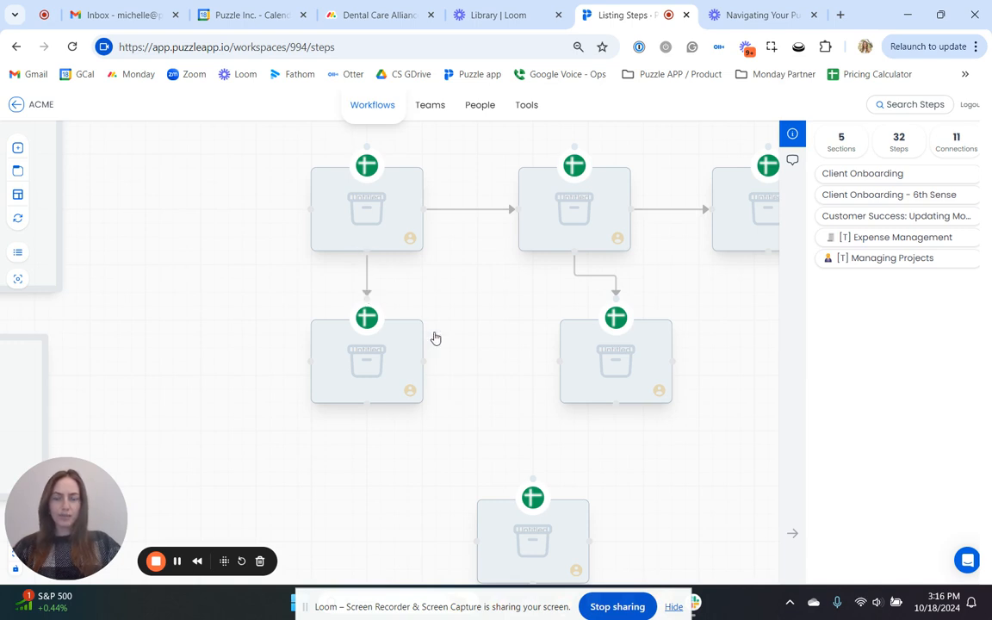
scroll(434, 335, "down", 5)
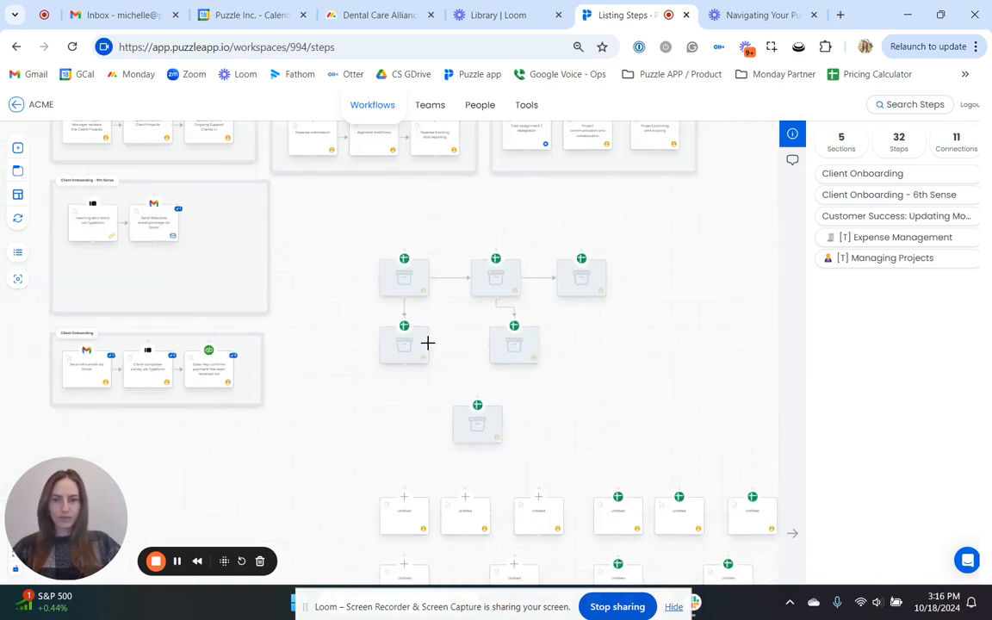
scroll(427, 341, "up", 5)
left_click_drag(425, 342, 556, 343)
Step: Delete the single connector between the second and third archived steps in the top row
scroll(736, 385, "down", 3)
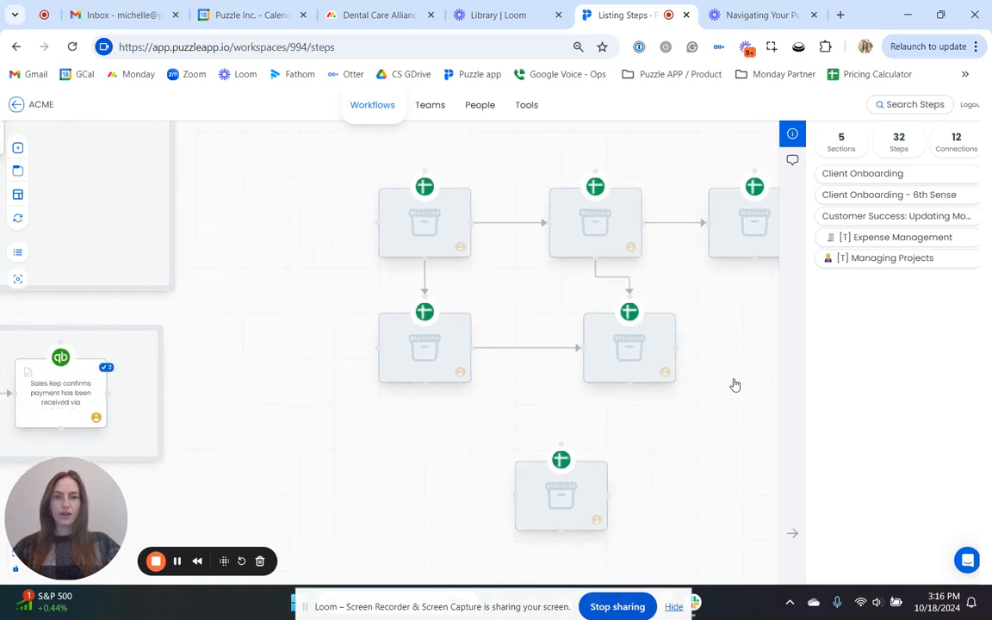
scroll(736, 385, "right", 2)
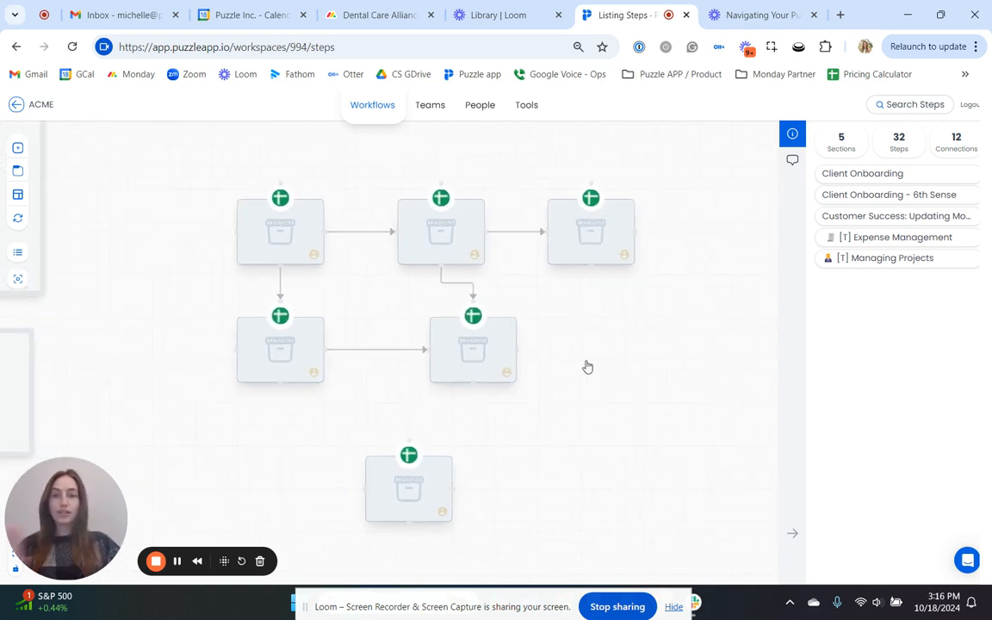
left_click(524, 235)
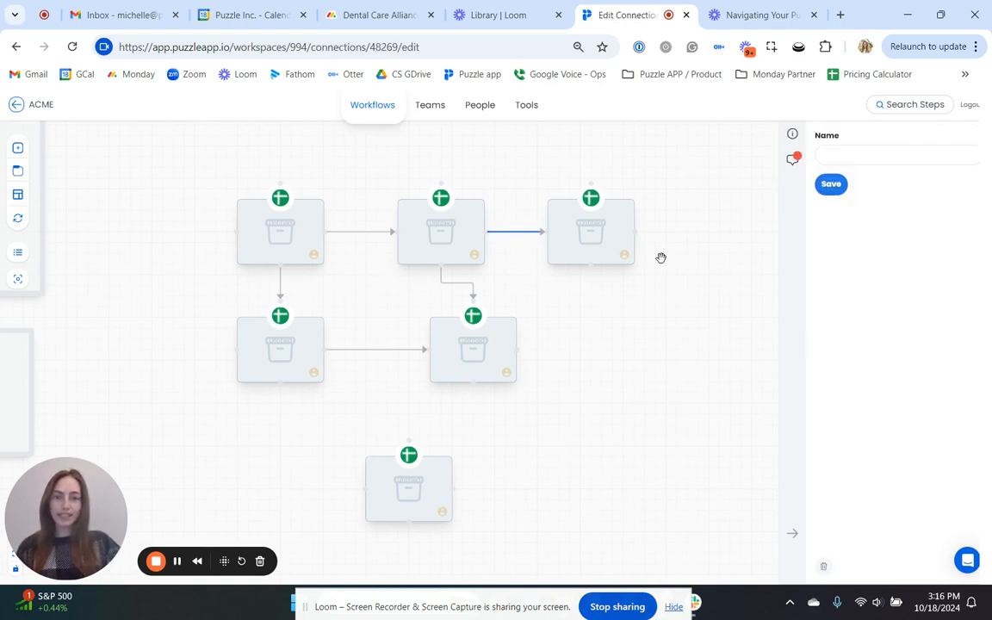
left_click(824, 568)
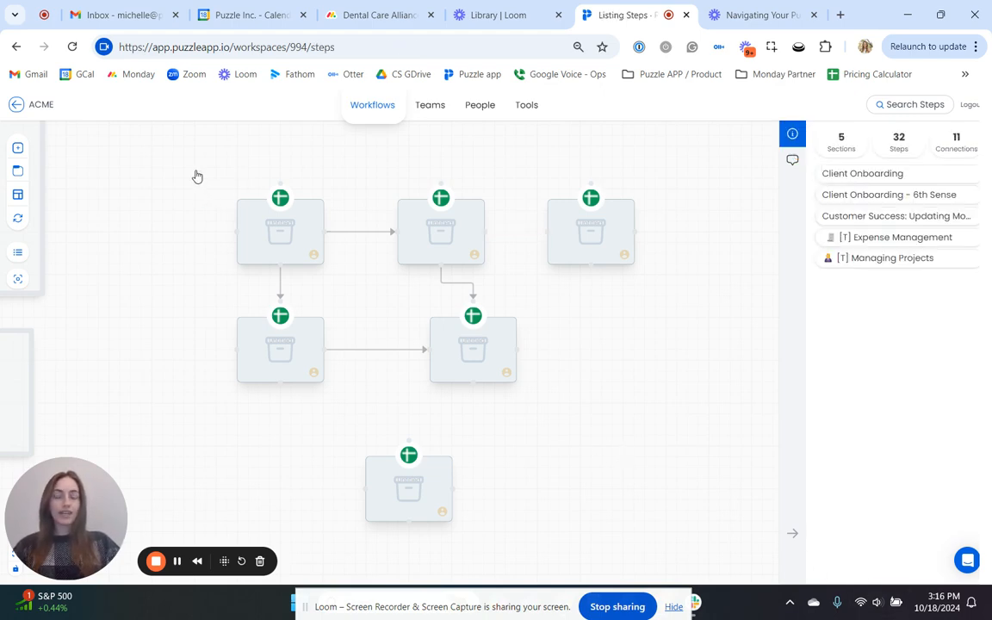
Step: Clear all connectors of the five archived steps in the upper two rows together, and reconnect the first step to the one below it
left_click_drag(195, 171, 661, 441)
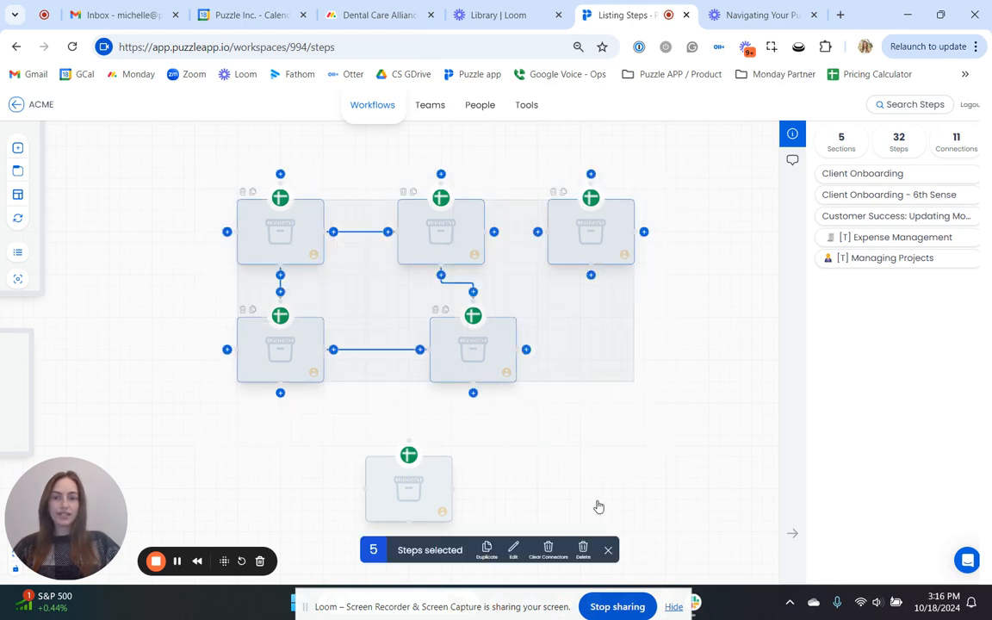
left_click(557, 560)
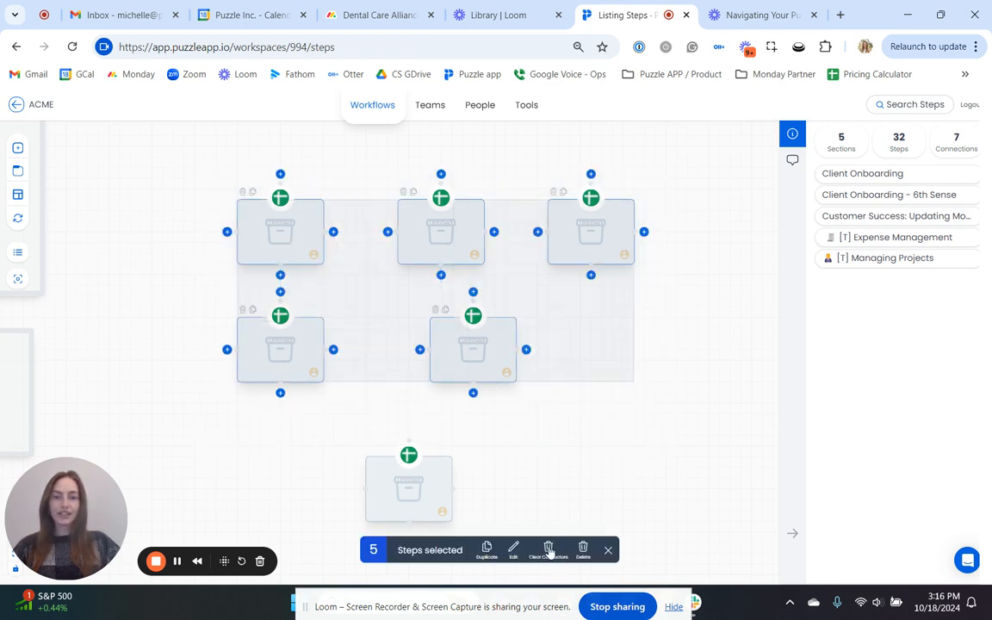
left_click(647, 455)
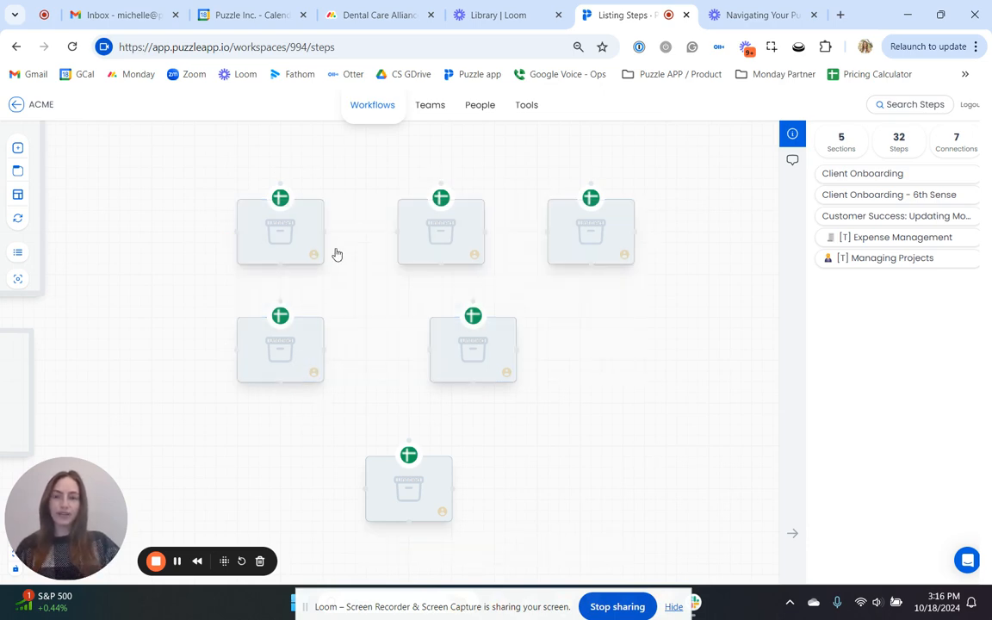
left_click_drag(279, 265, 287, 304)
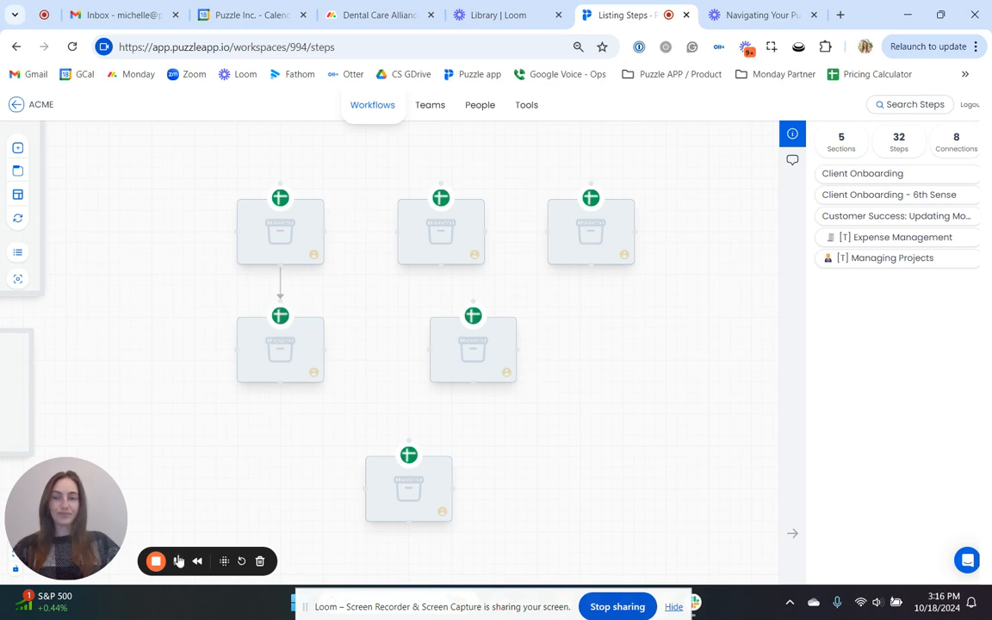
Step: Delete all six archived steps together, entering 6 as the number of items to delete
scroll(186, 452, "down", 2)
left_click_drag(218, 165, 632, 521)
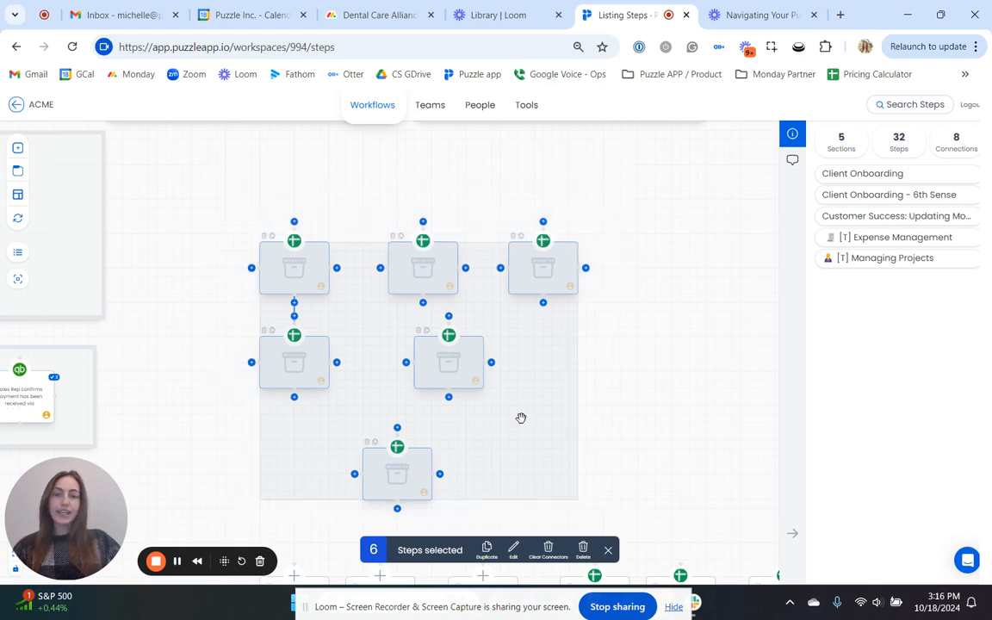
left_click(583, 549)
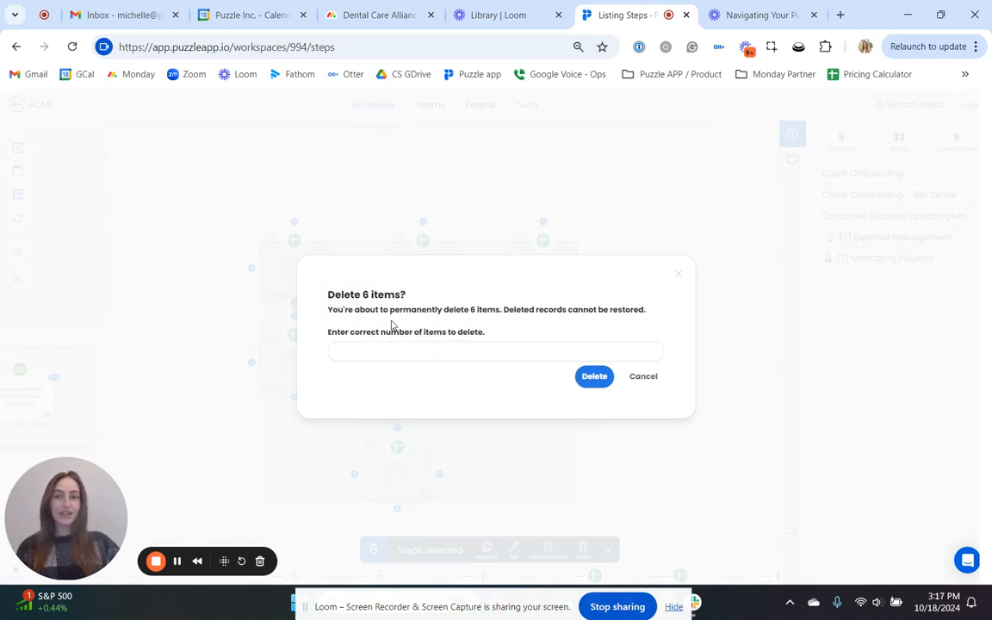
left_click(376, 356)
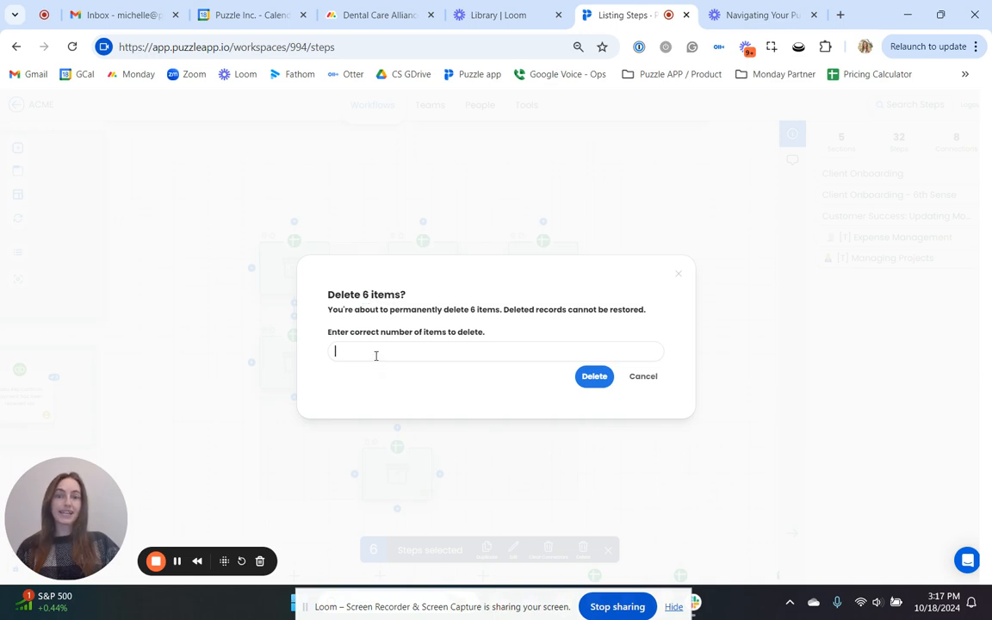
type("6")
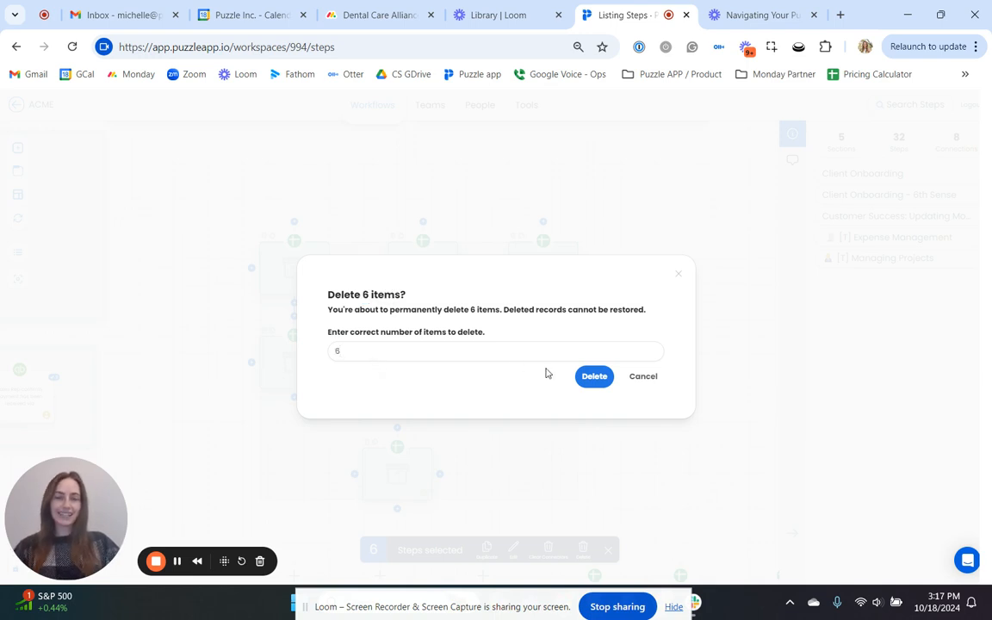
left_click(594, 375)
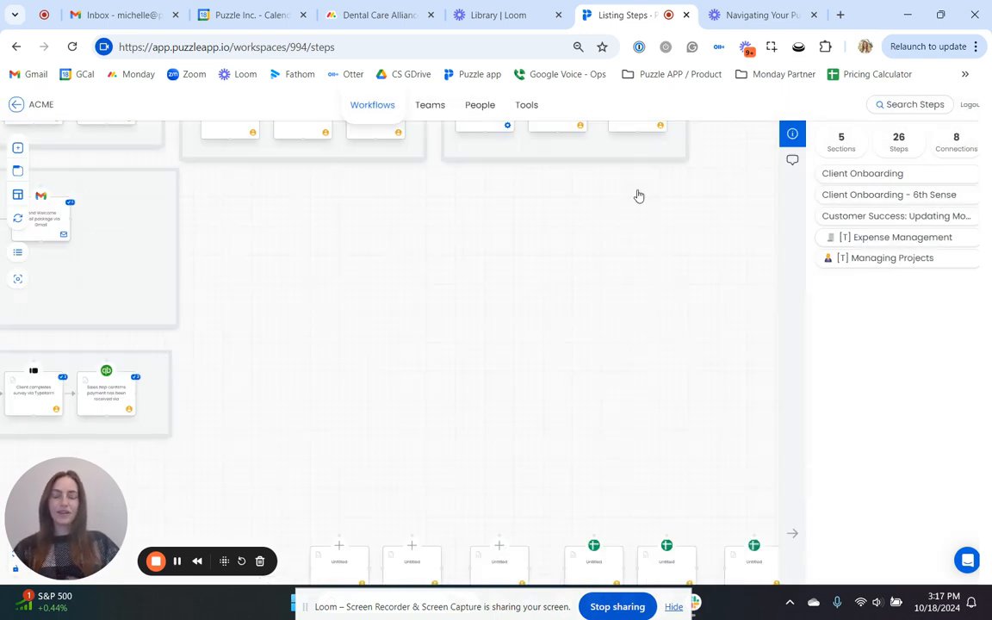
Step: Append Google Drive as an associated tool to the first Customer Success step, all three Managing Projects steps and the first 6th Sense step in one bulk edit
scroll(576, 292, "down", 3)
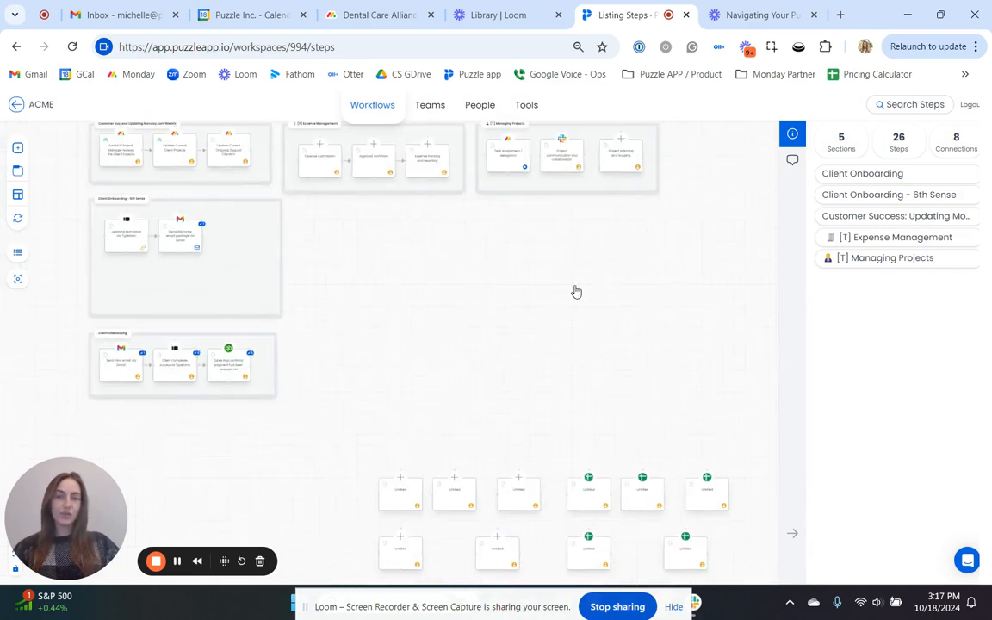
scroll(577, 292, "right", 1)
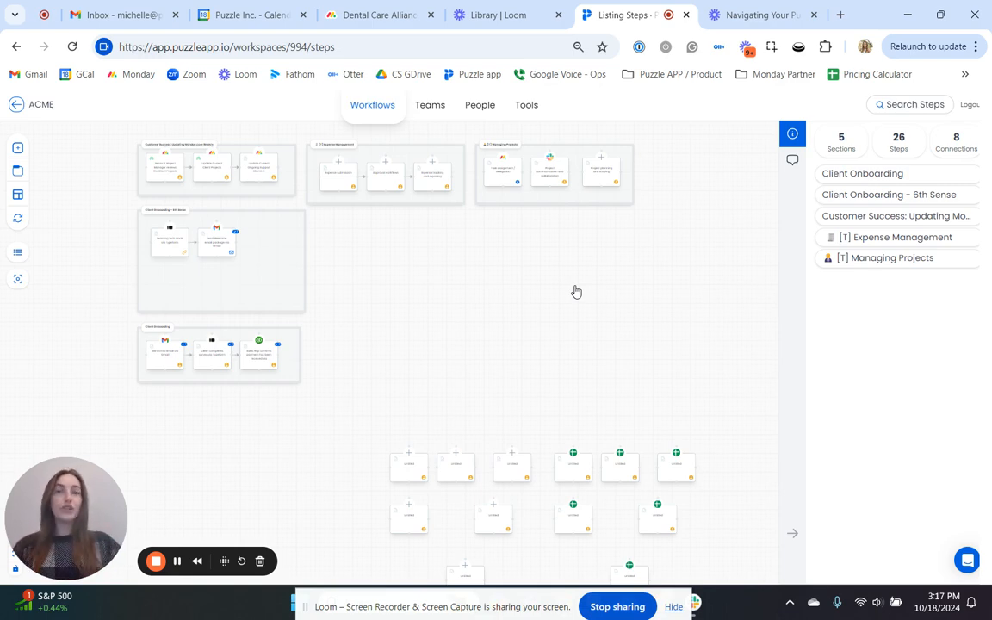
left_click(161, 170)
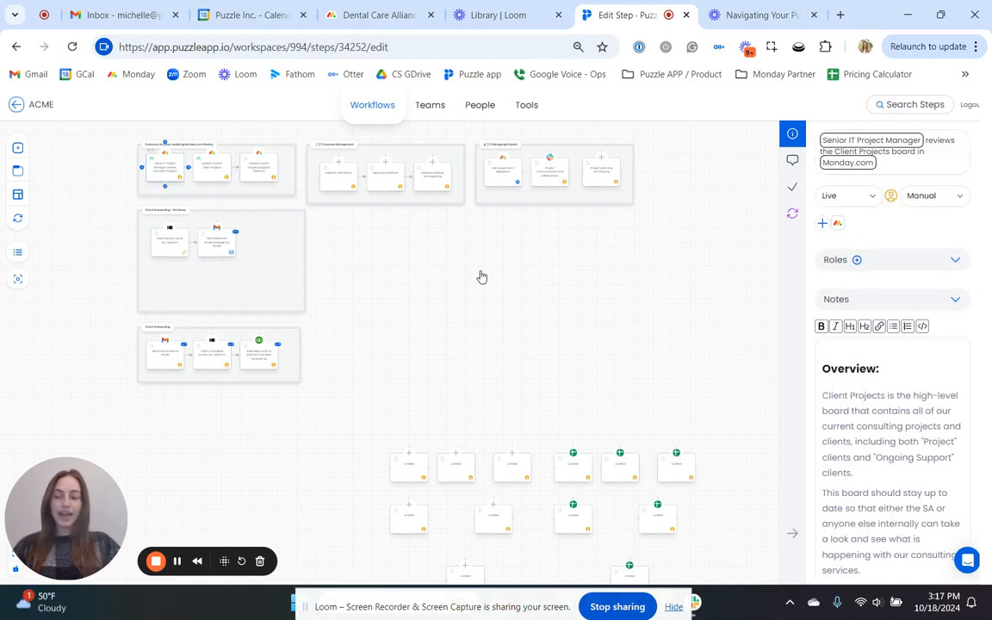
left_click(503, 171, "shift")
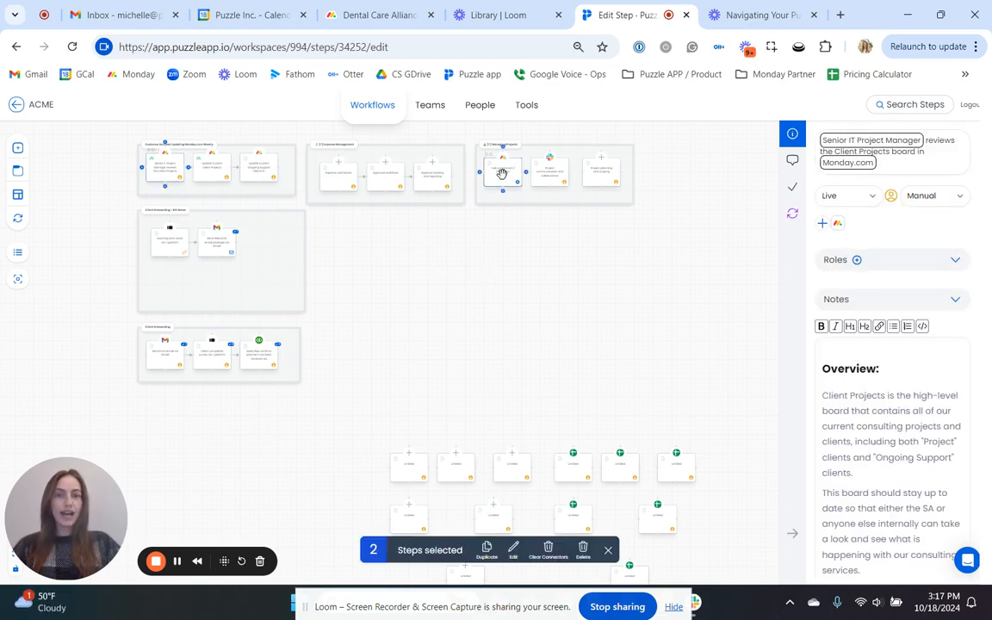
left_click(544, 172, "shift")
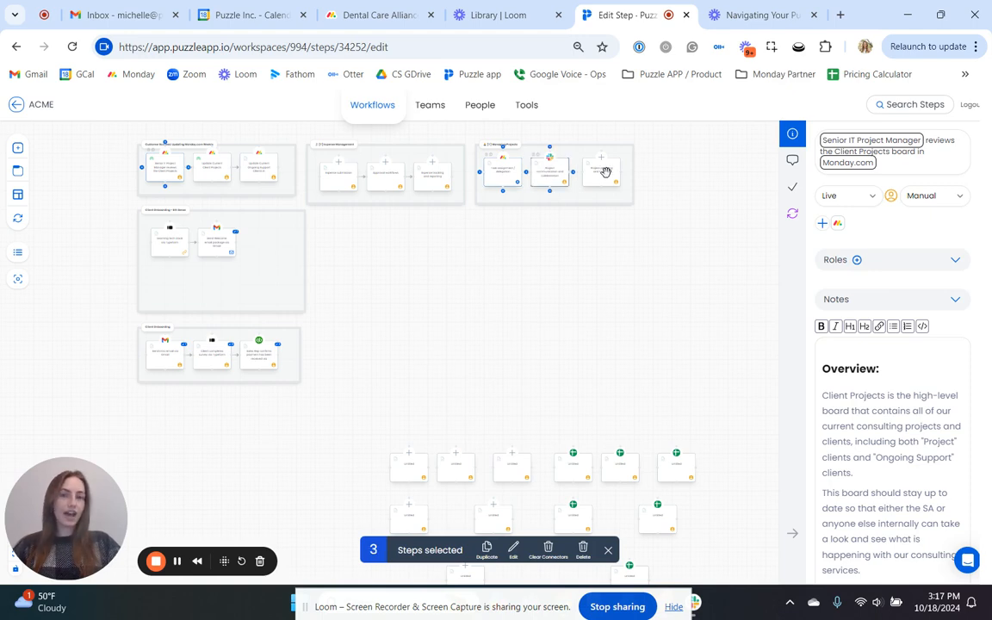
left_click(604, 172, "shift")
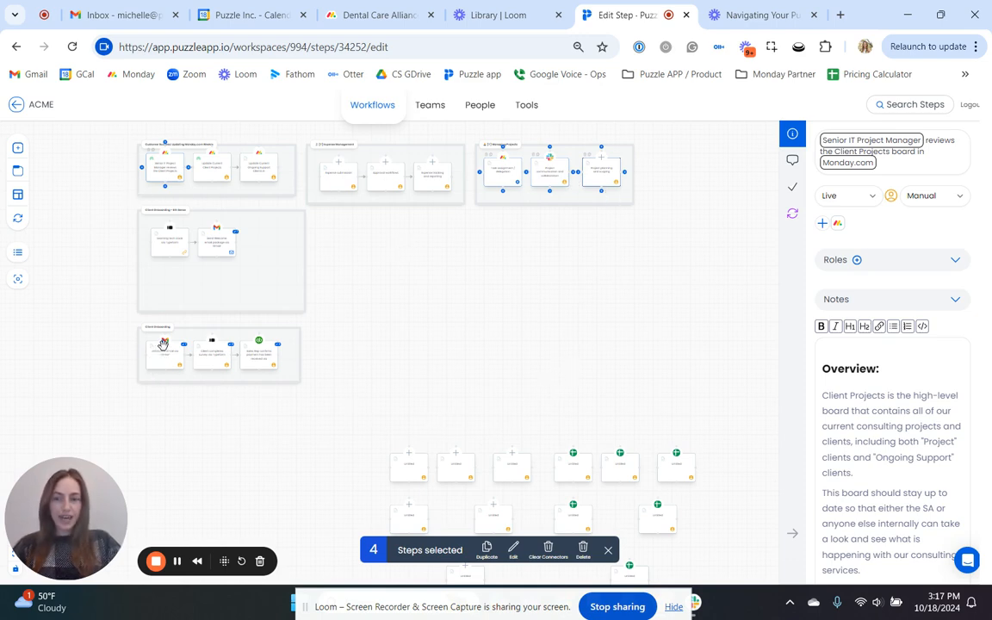
left_click(176, 242, "shift")
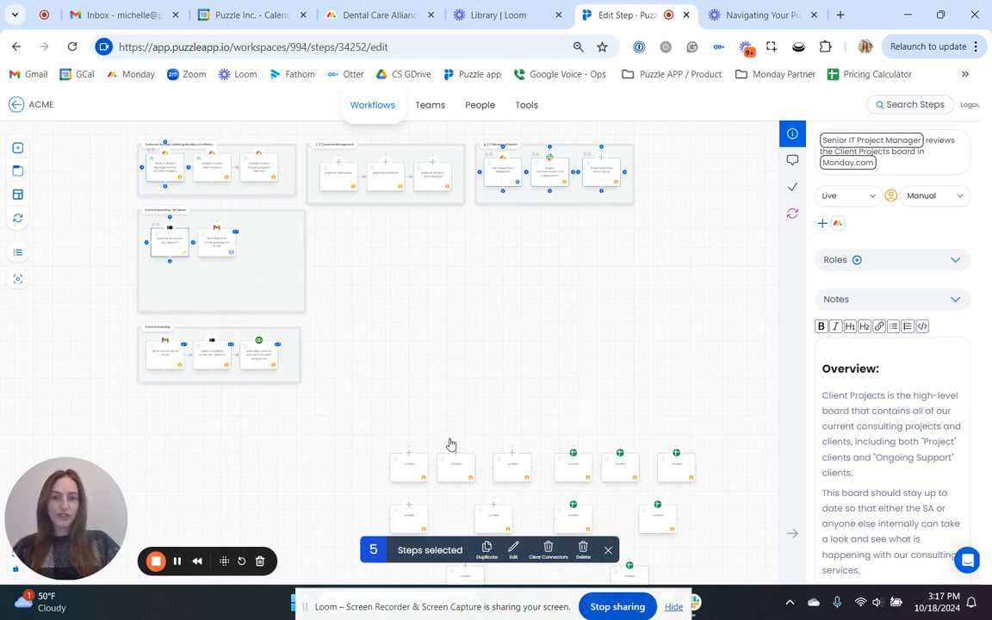
left_click(511, 556)
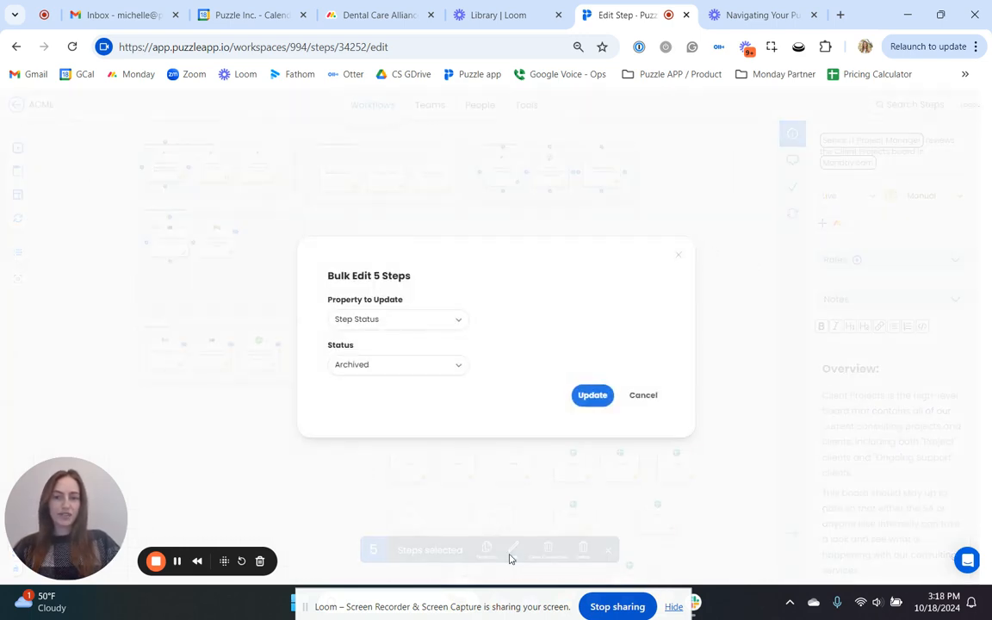
left_click(382, 324)
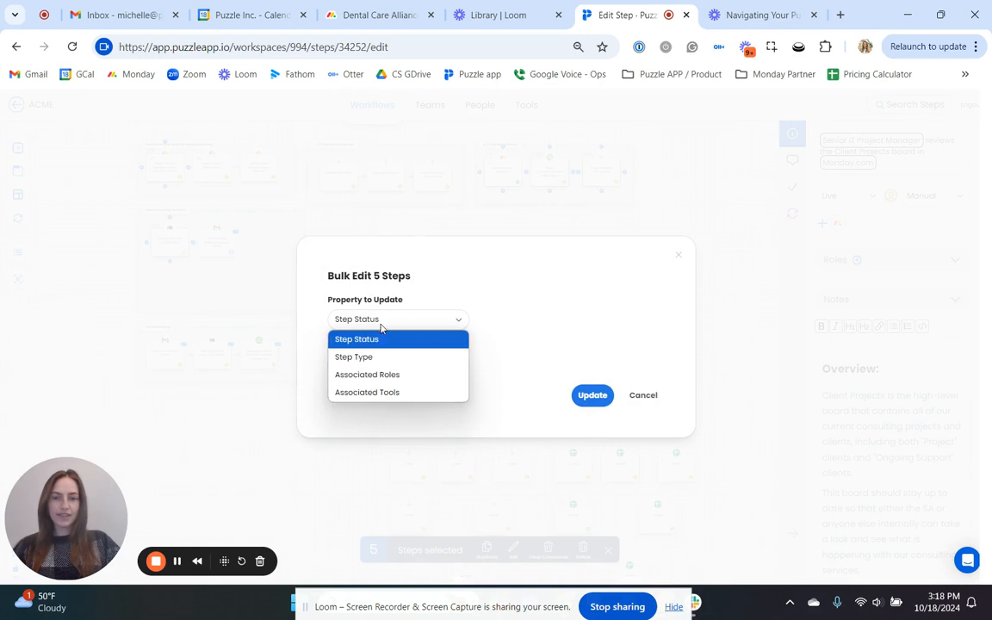
left_click(380, 397)
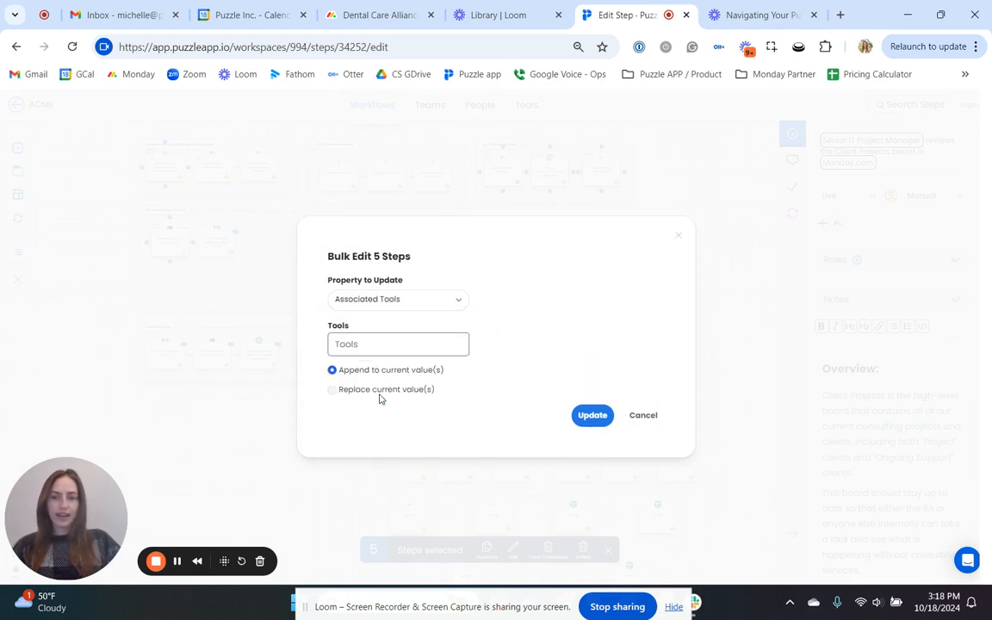
left_click(385, 349)
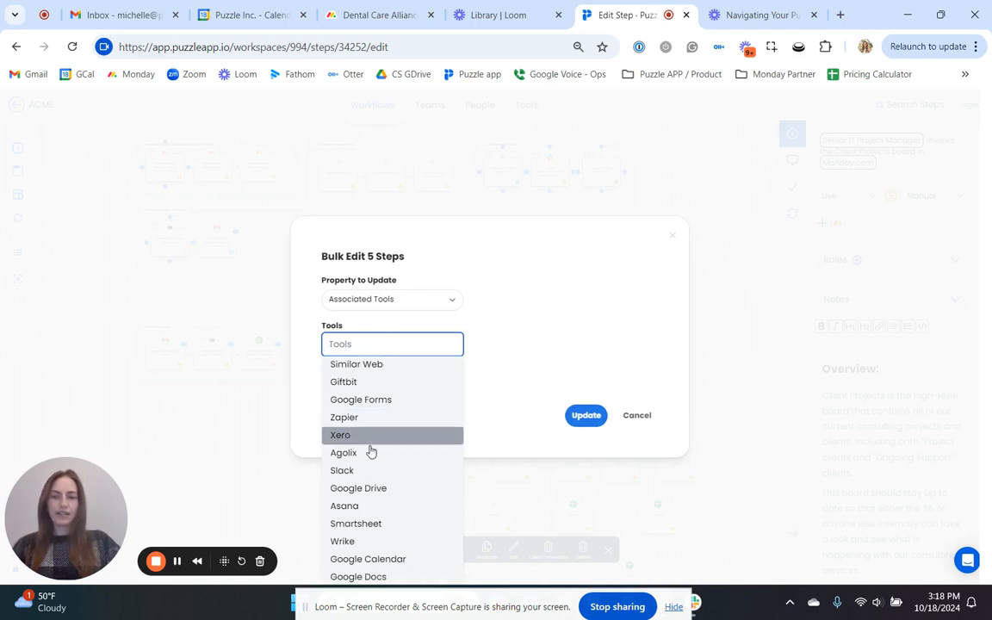
left_click(368, 488)
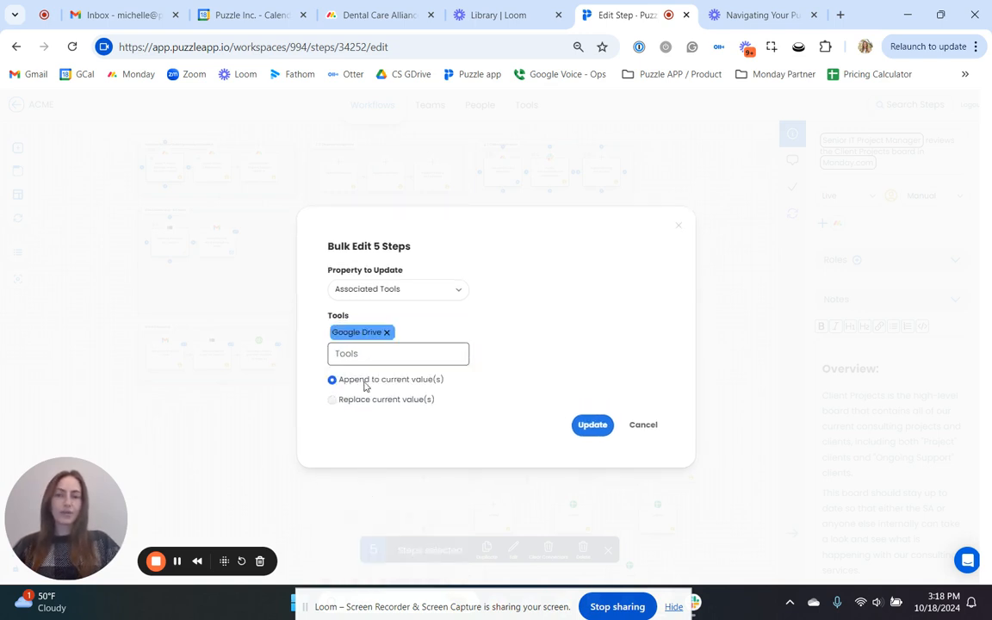
left_click(593, 425)
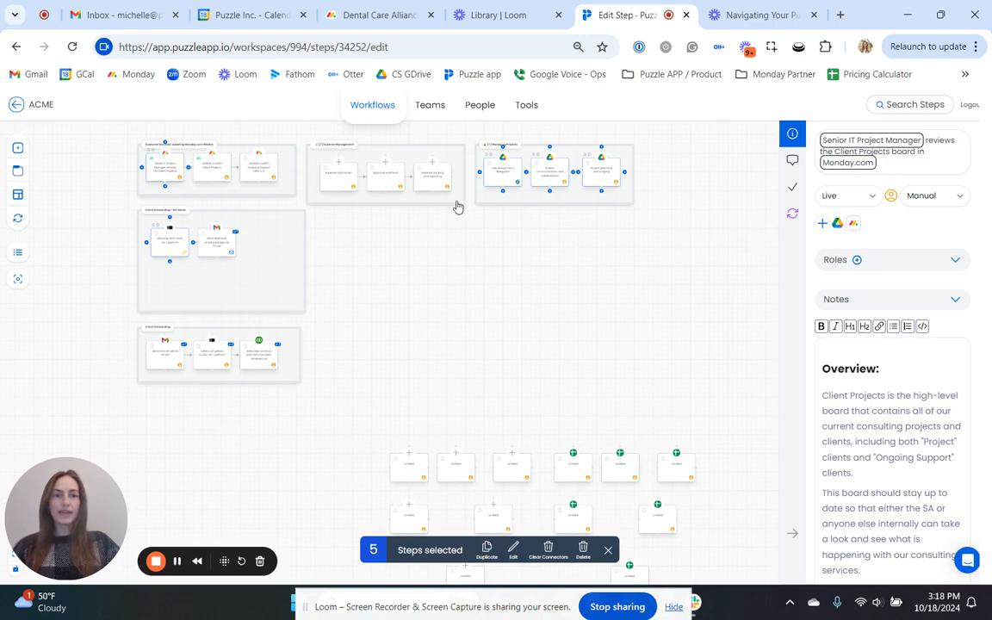
left_click(164, 169)
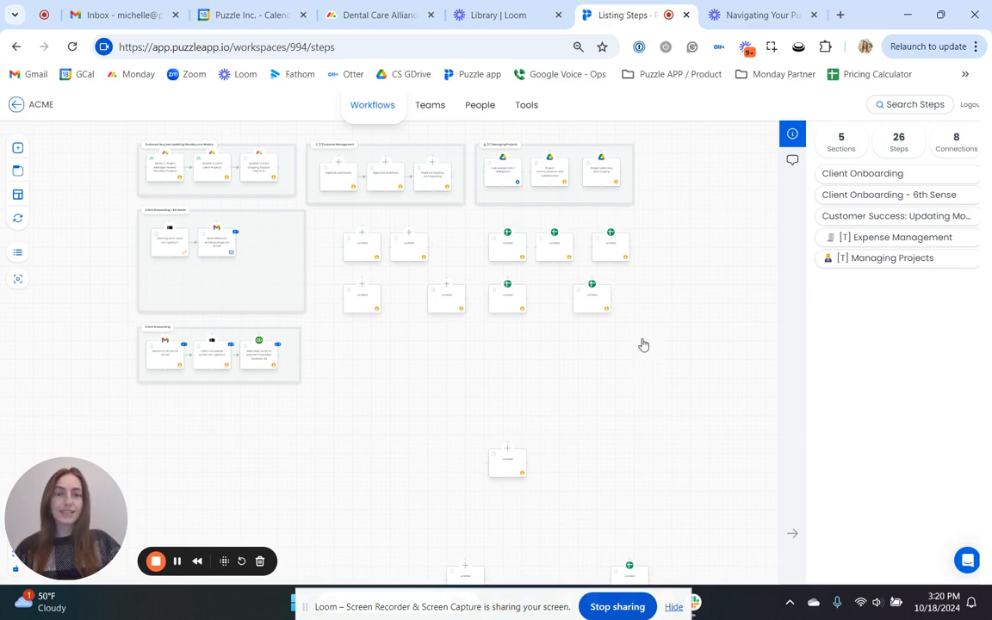
Step: Multi-select the nine untitled steps in the two rows beneath the top sections and shift them together slightly up and to the left
left_click_drag(650, 343, 341, 239)
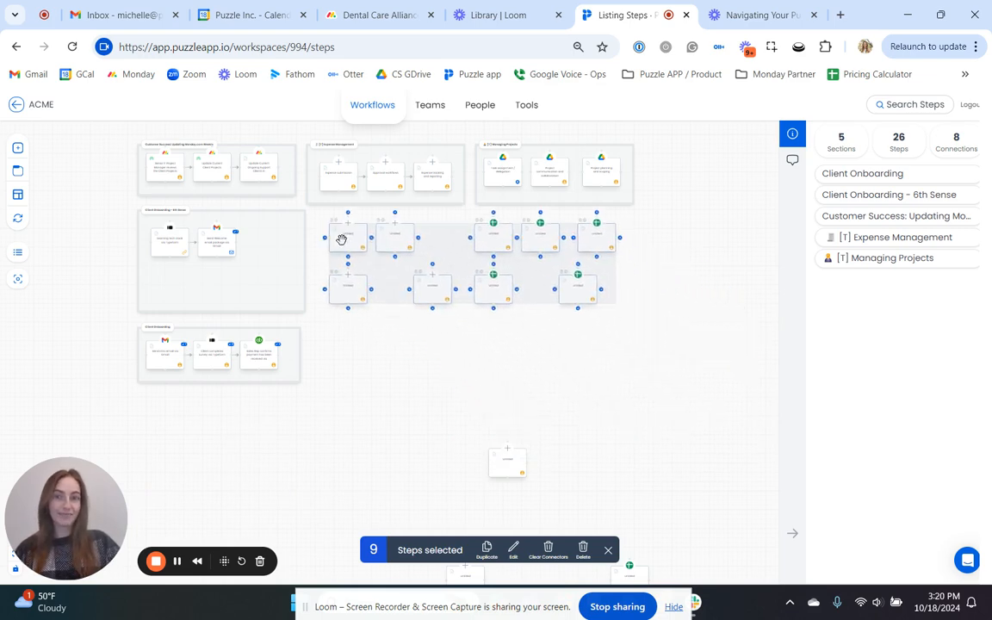